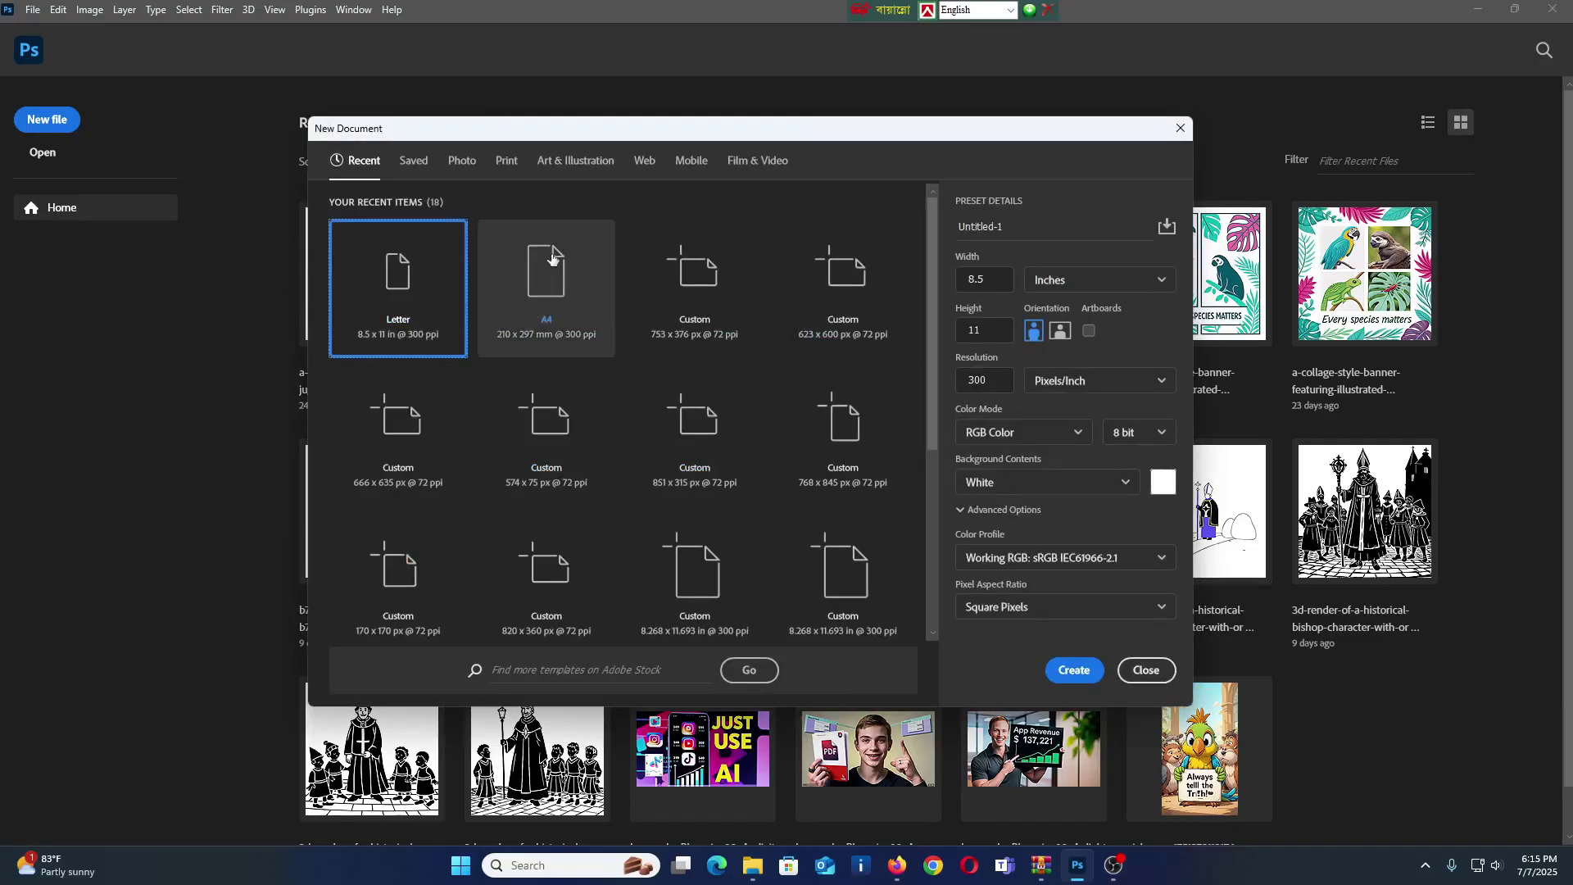
Create an A4 print document, 210 x 297 mm at 300 ppi, and expand the toolbar to two columns.
click(510, 162)
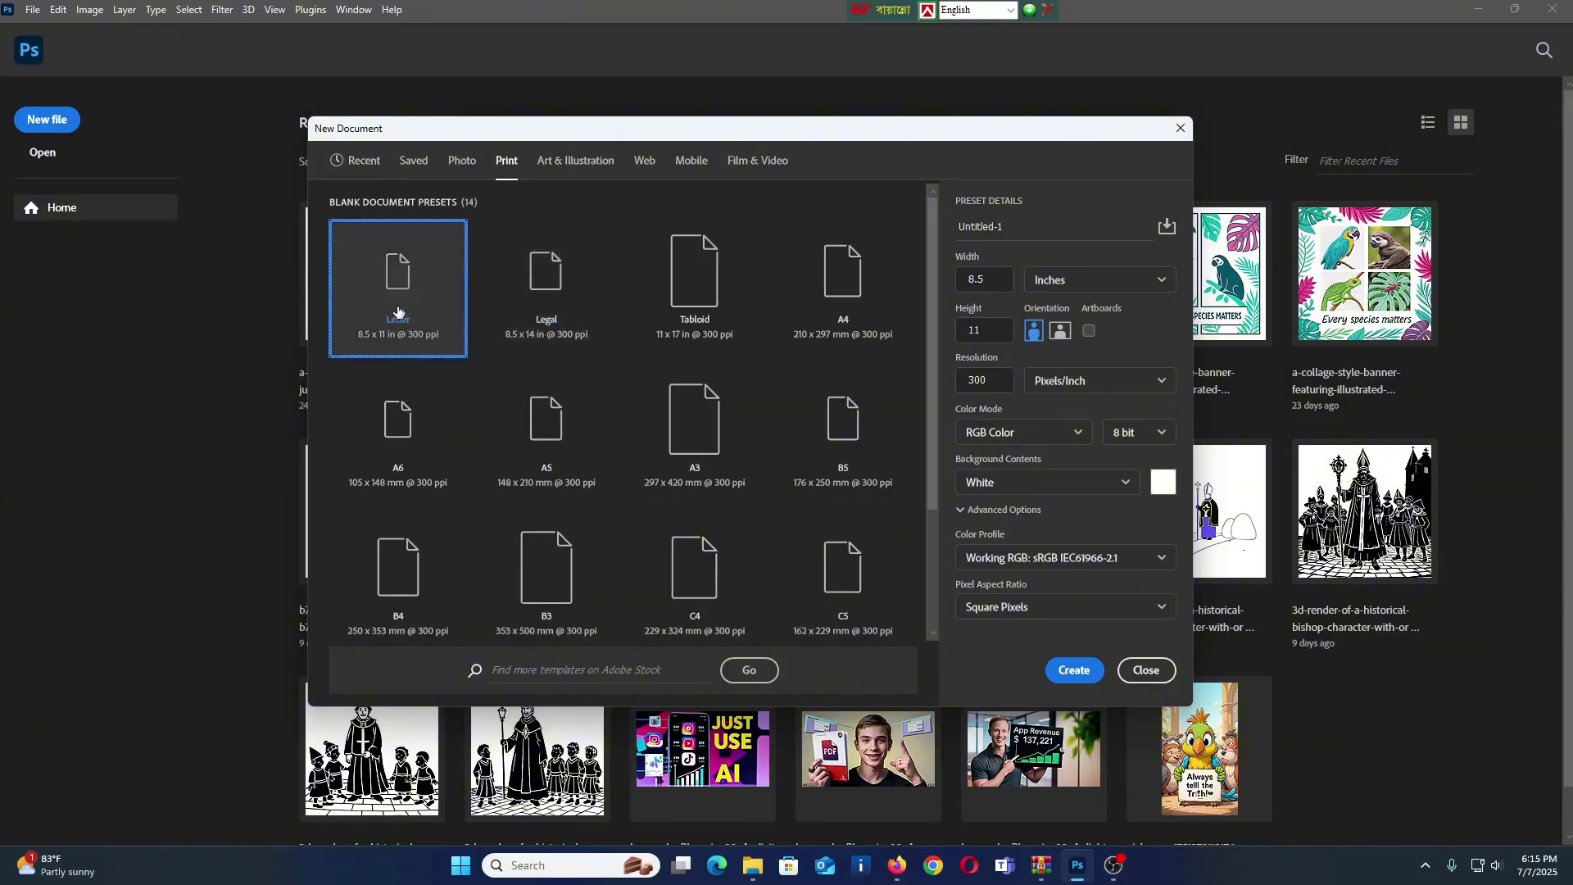
click(831, 282)
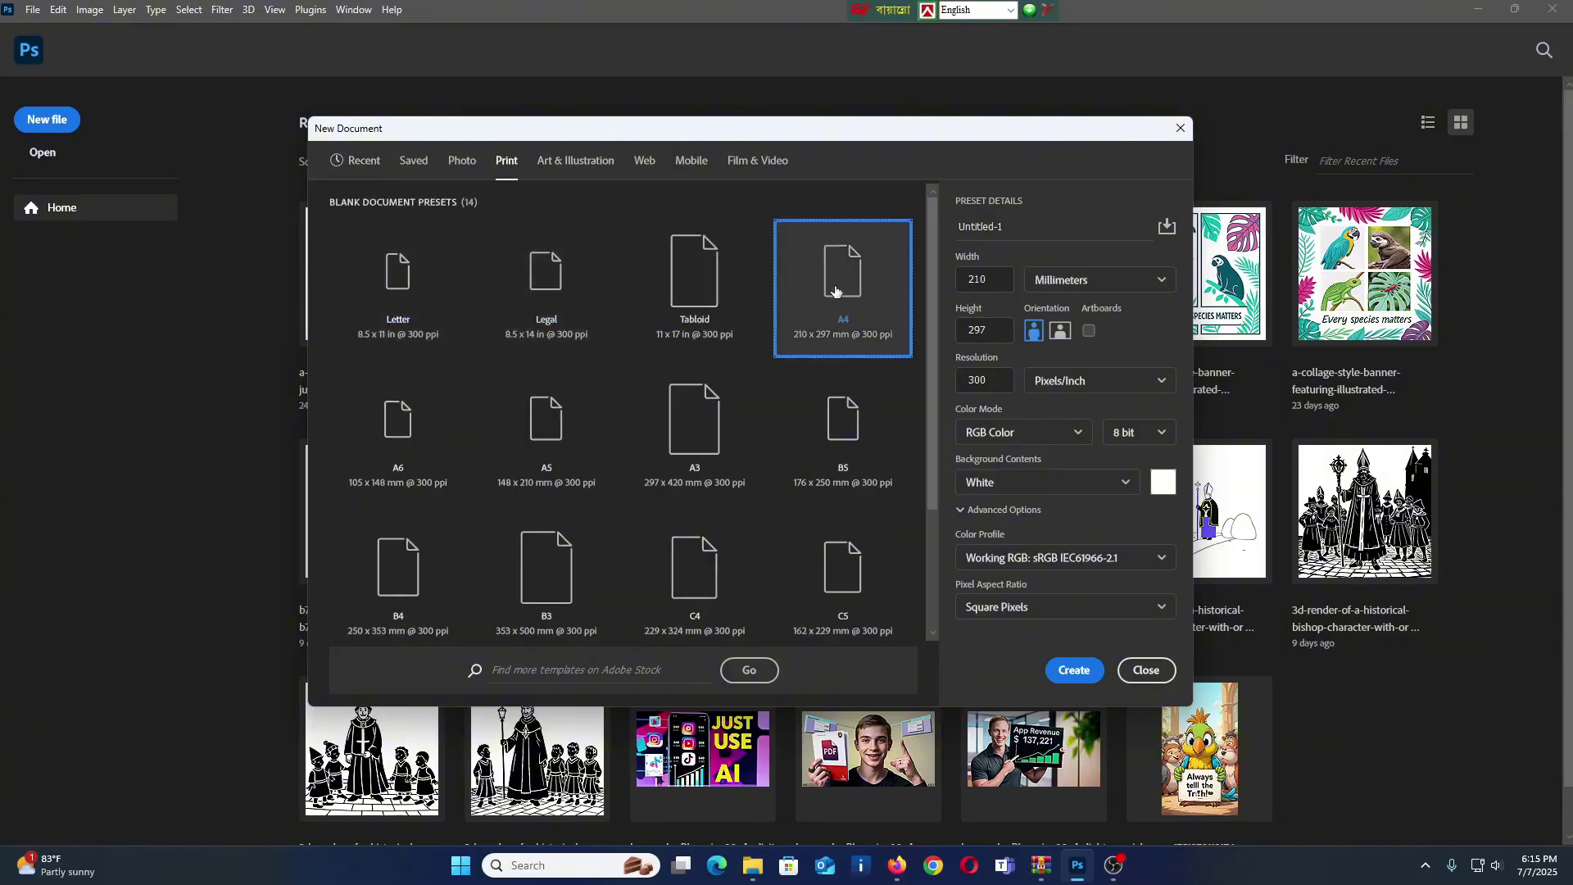
click(1074, 671)
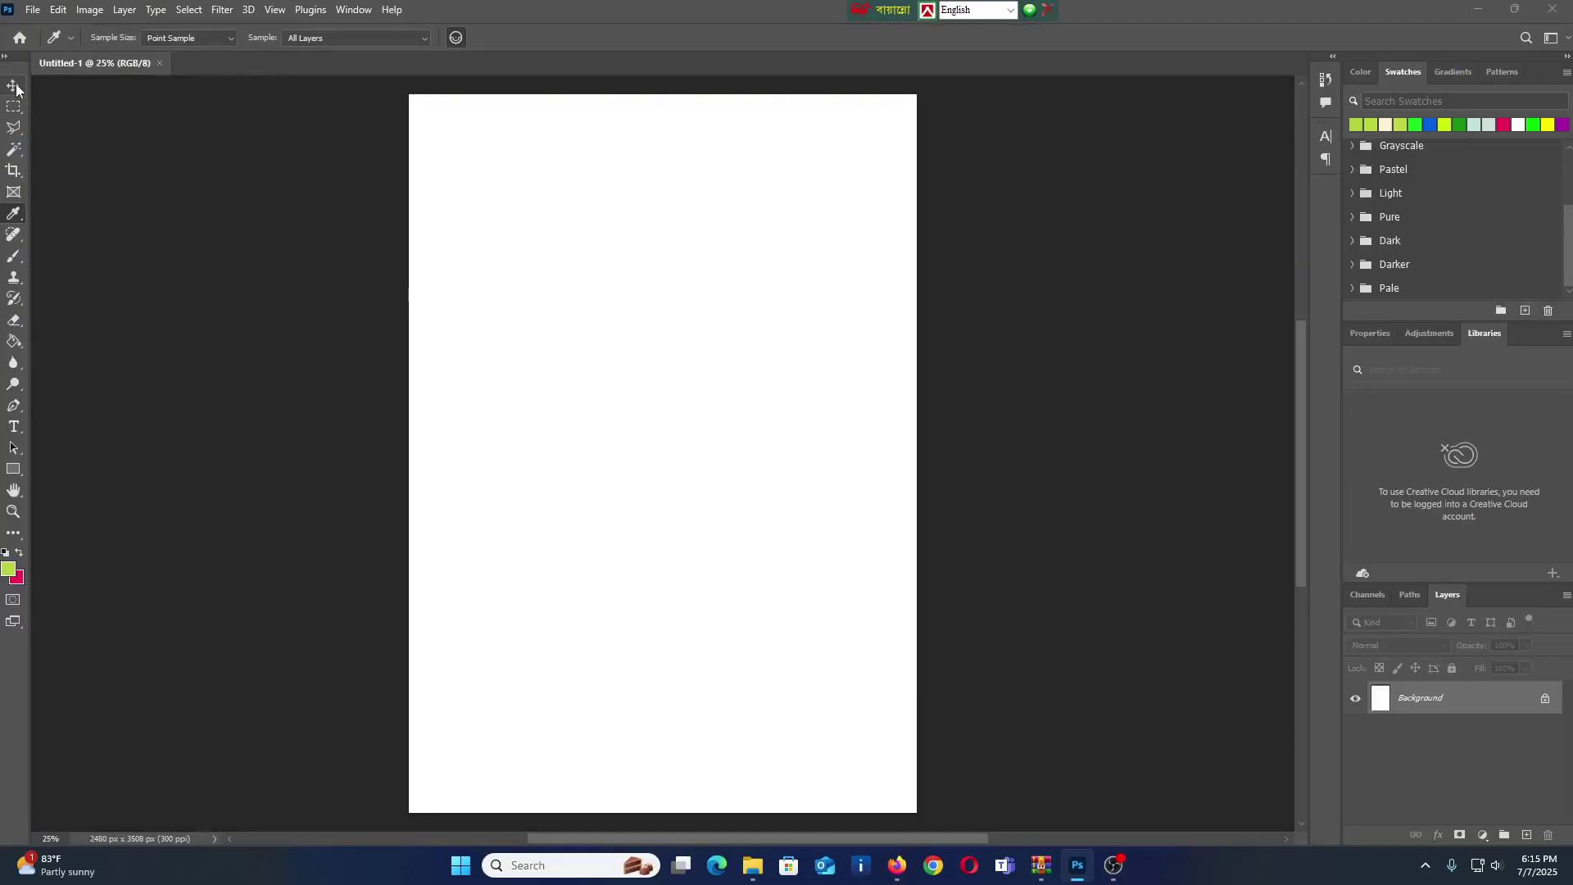
click(6, 56)
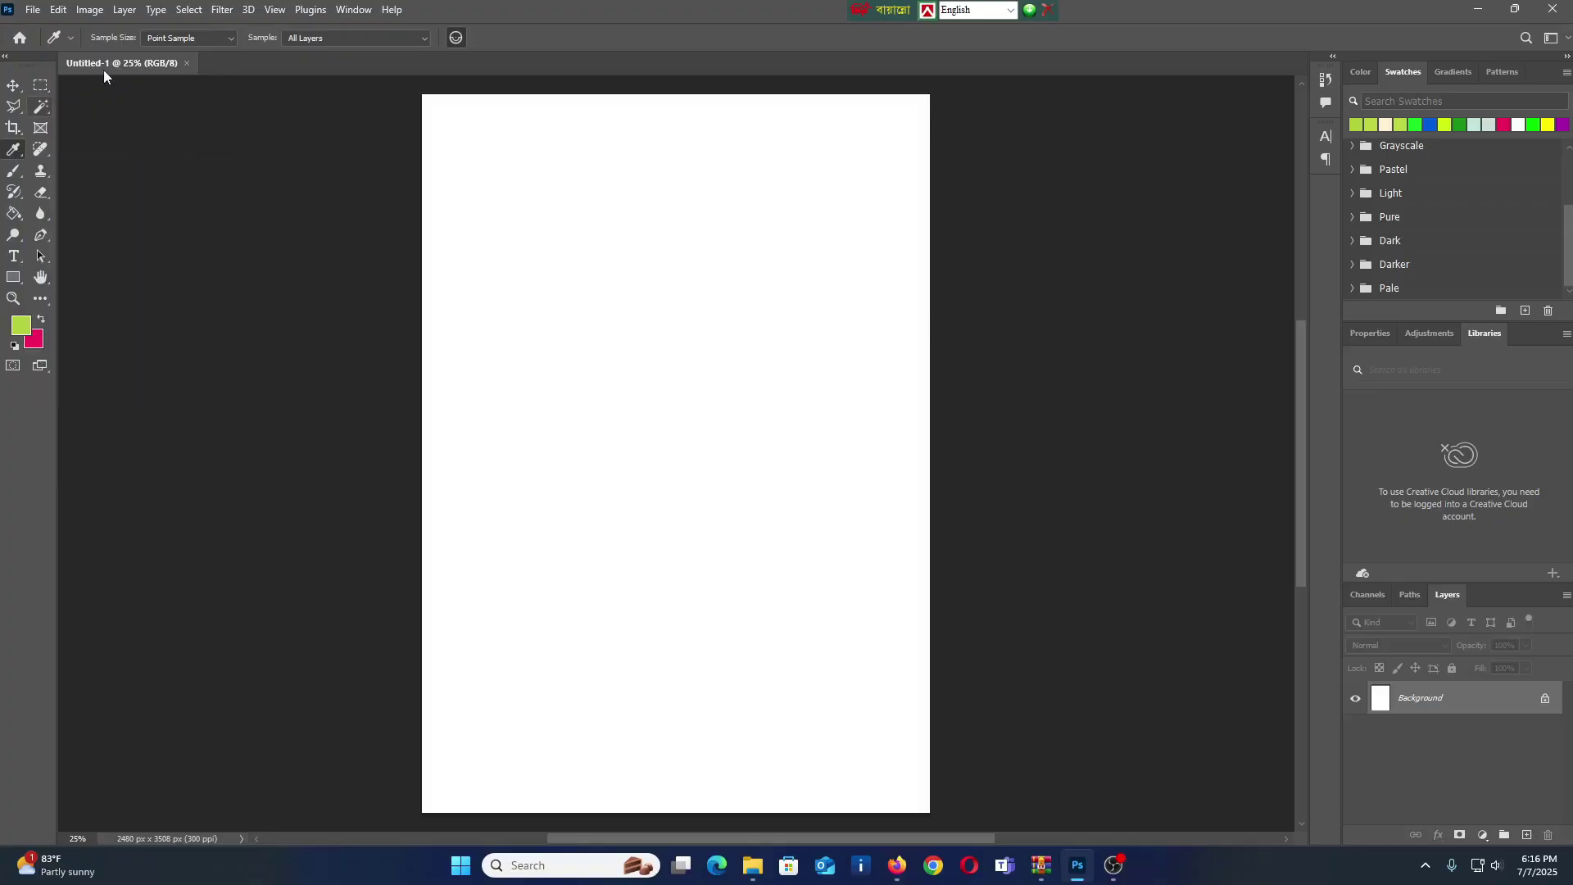
Open the parrot image piclumen-1751373113176.png from Downloads and undock the toolbar so it floats over the workspace.
click(35, 9)
click(49, 45)
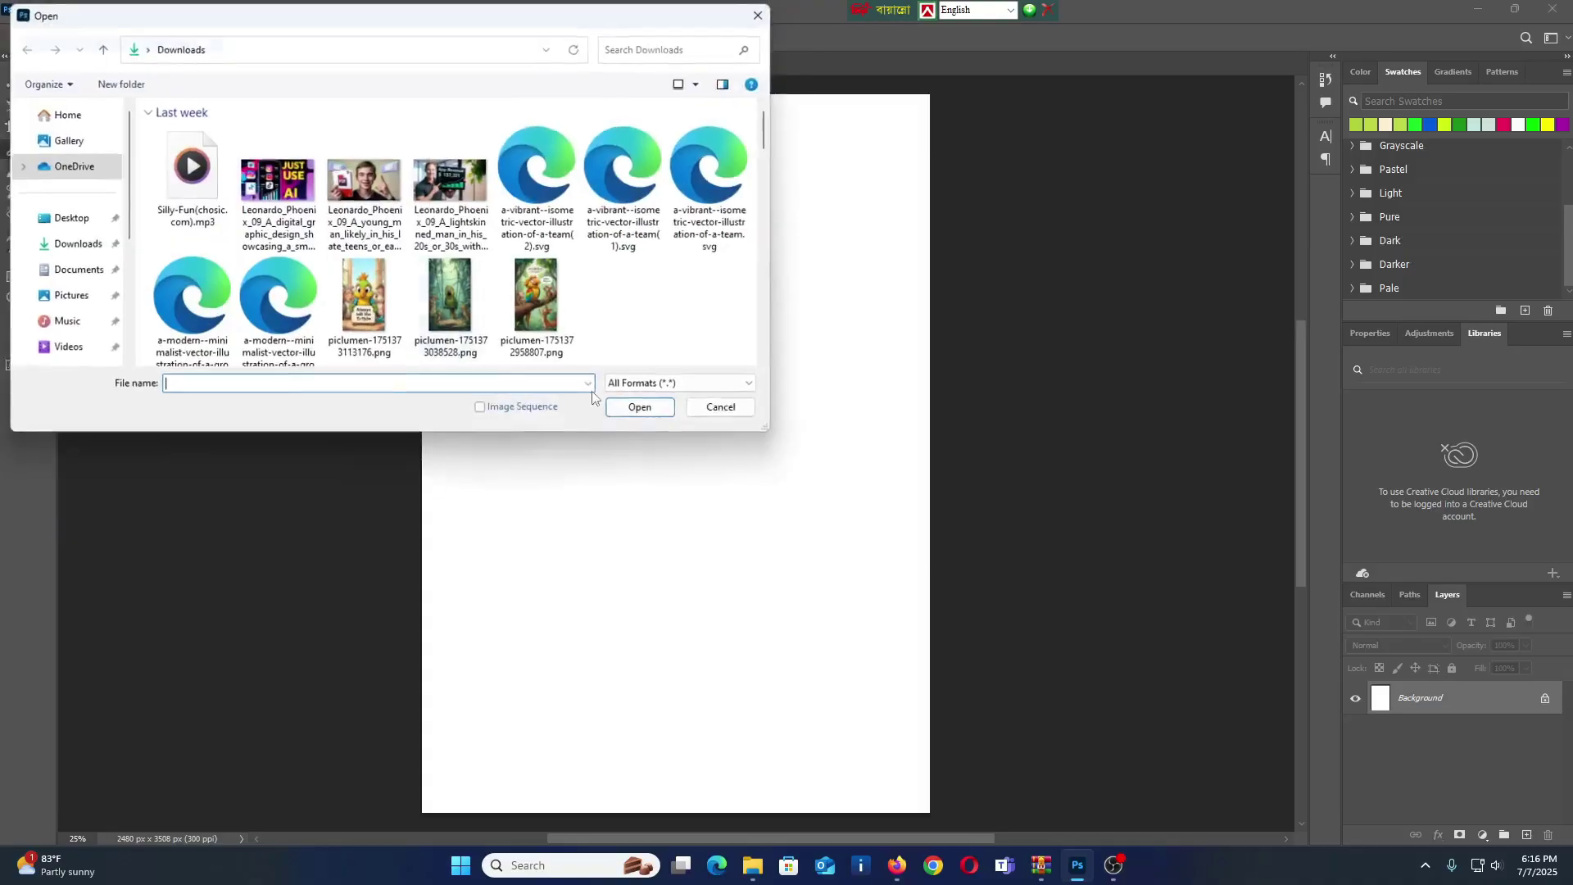
click(373, 291)
click(649, 412)
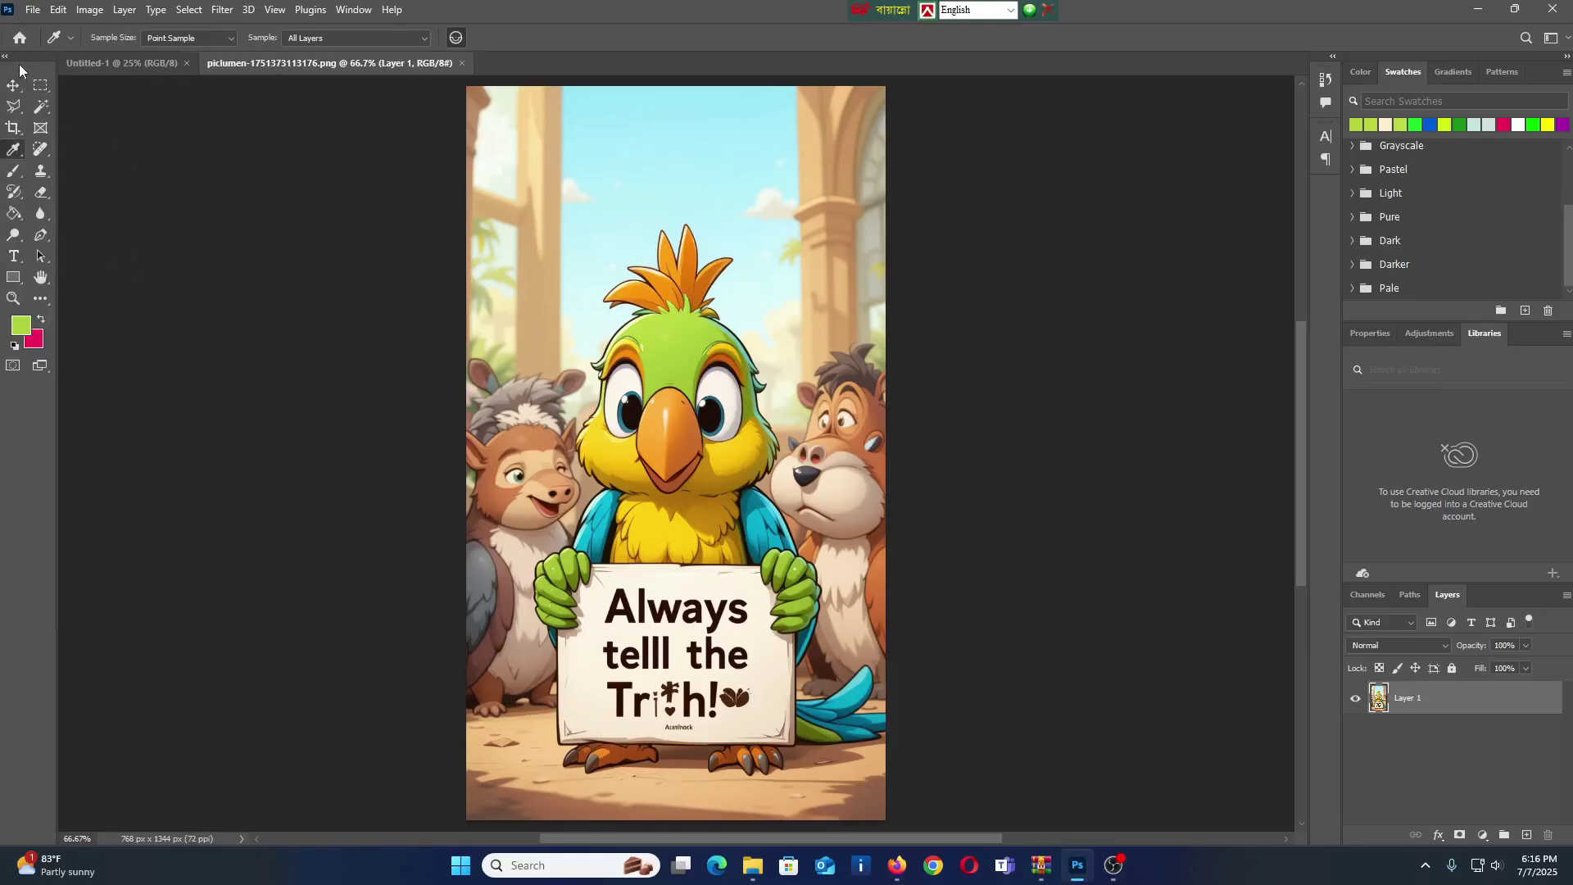
drag(20, 62, 147, 131)
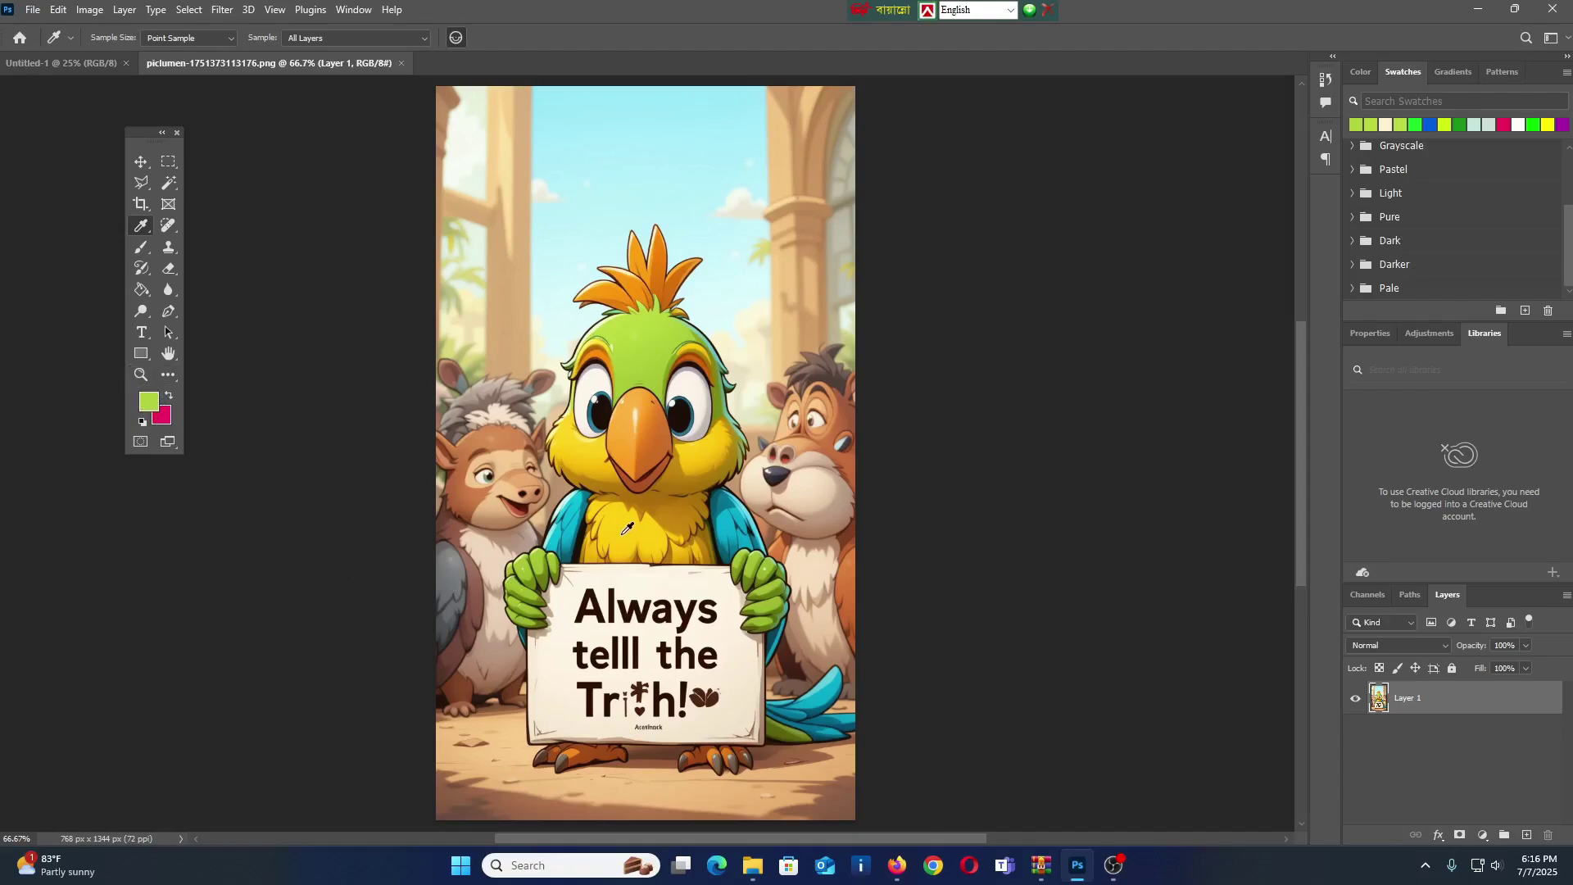
Sample the parrot's yellow chest, the dark brown sign lettering and the green of both hands with the Eyedropper, ending on green.
click(627, 529)
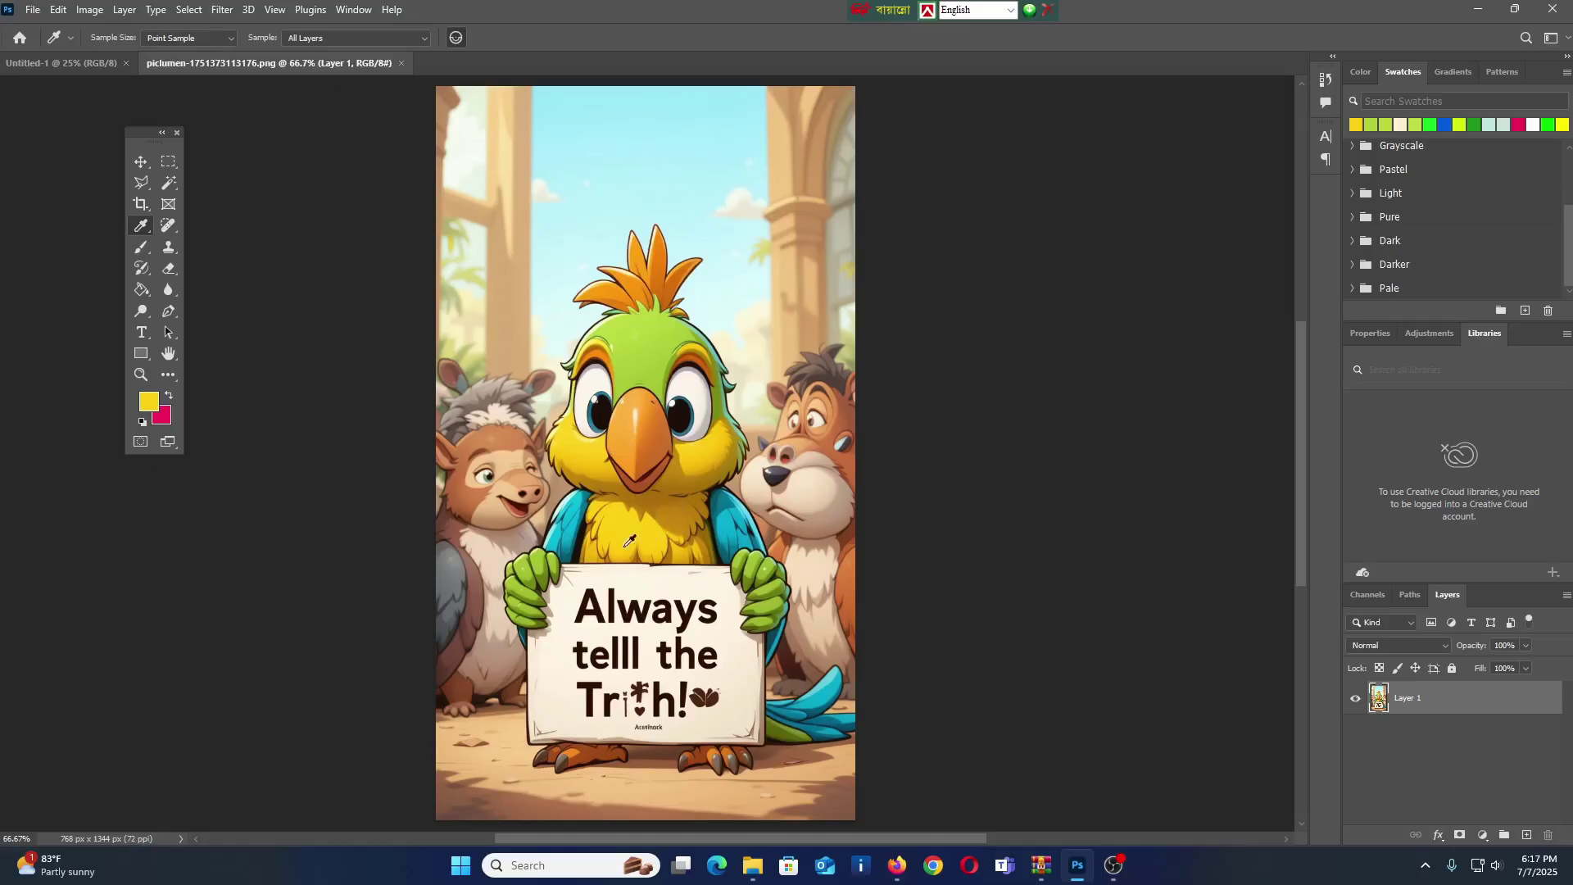
click(599, 596)
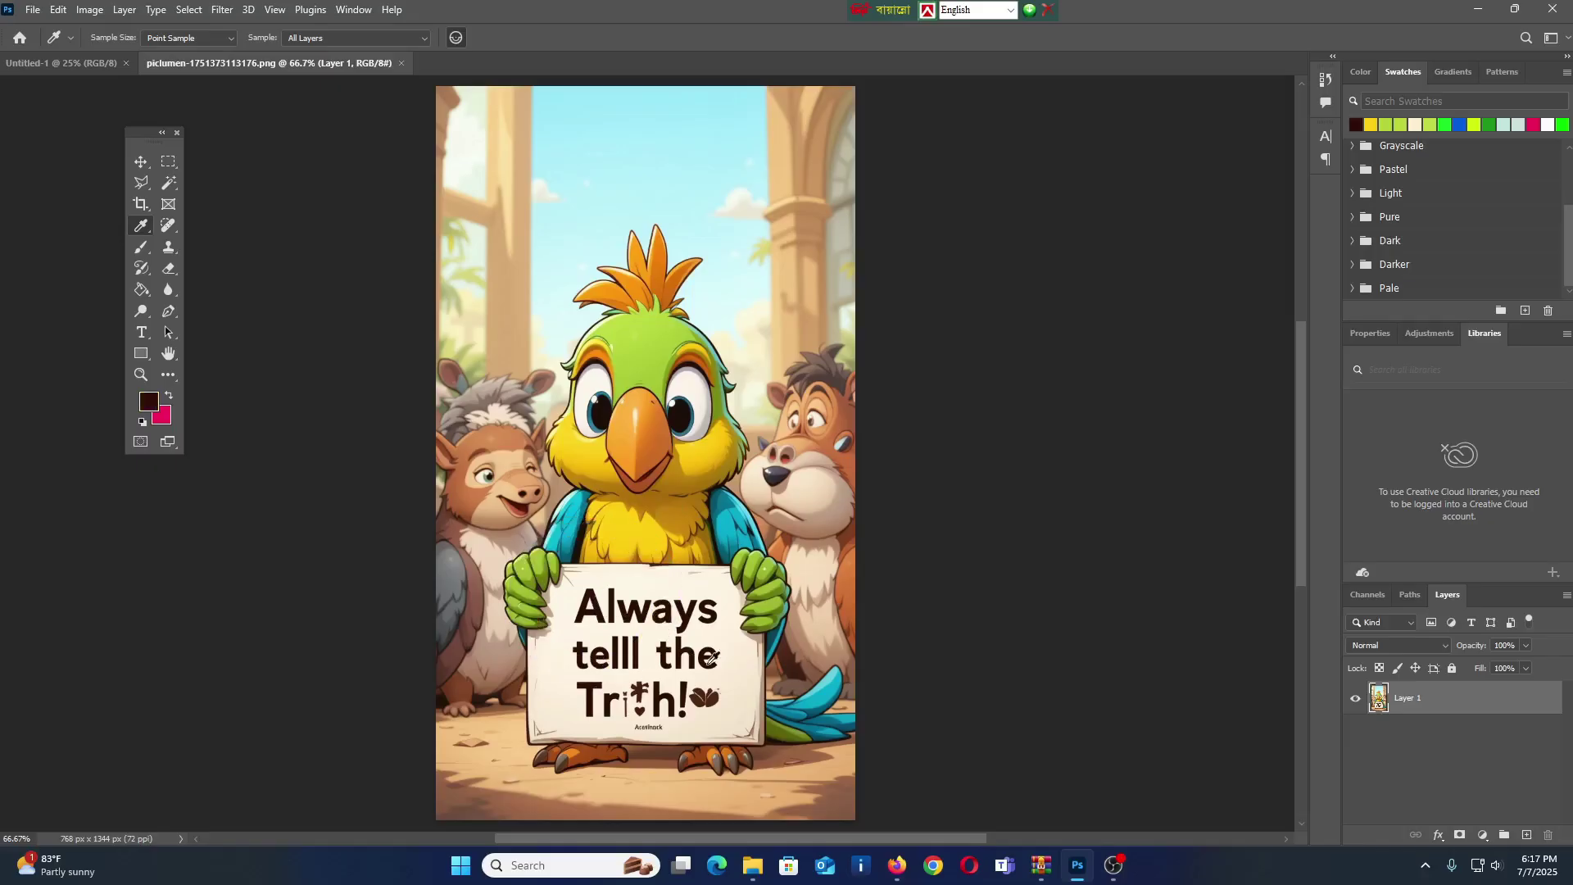
click(768, 586)
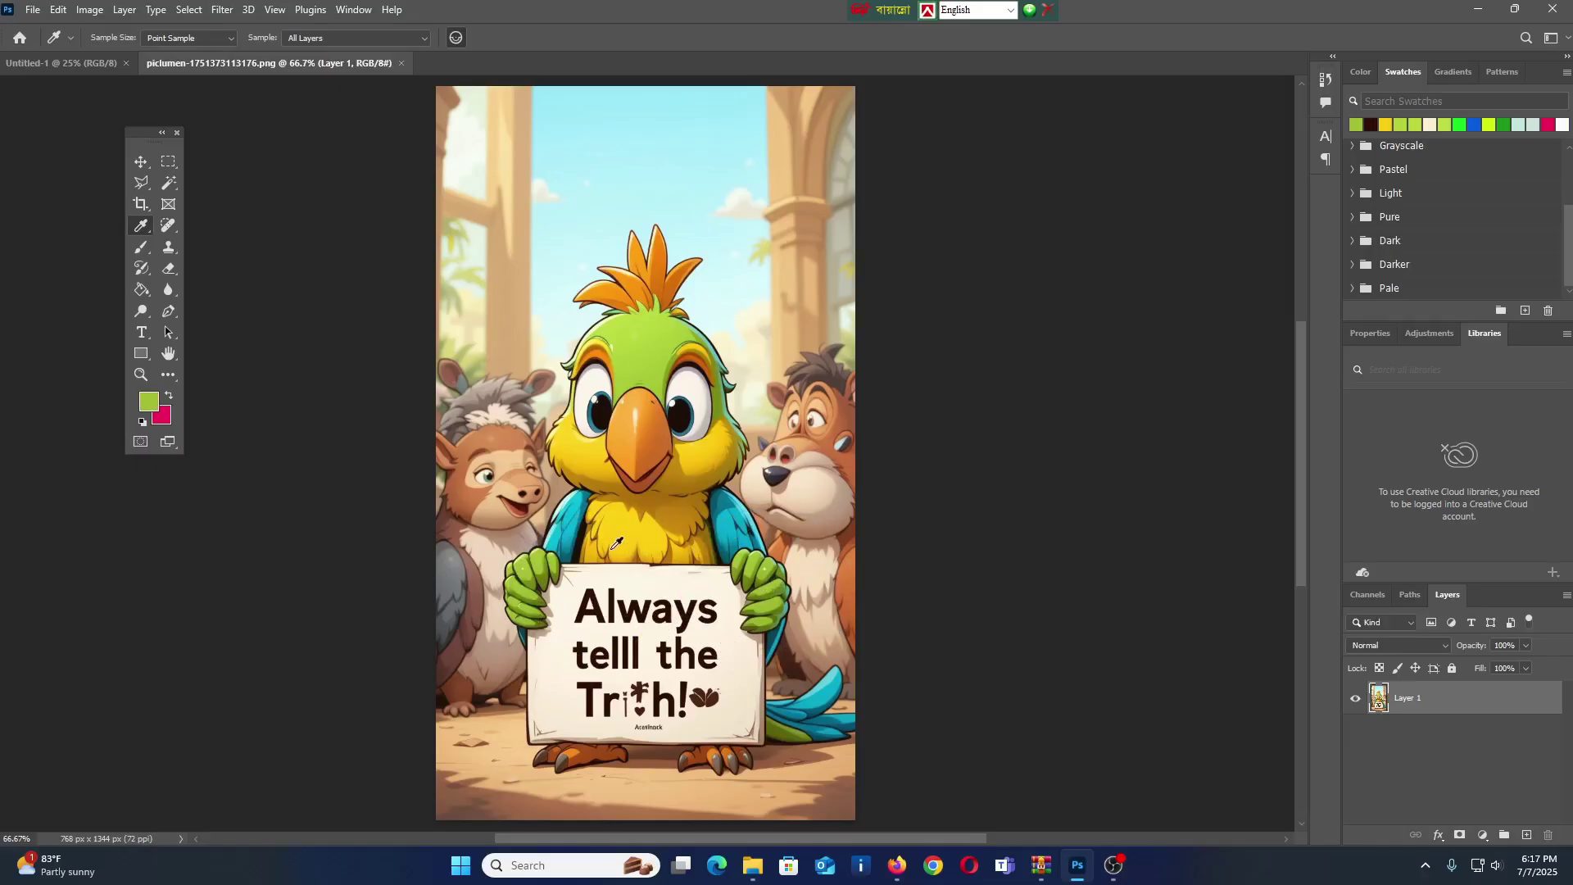
click(543, 566)
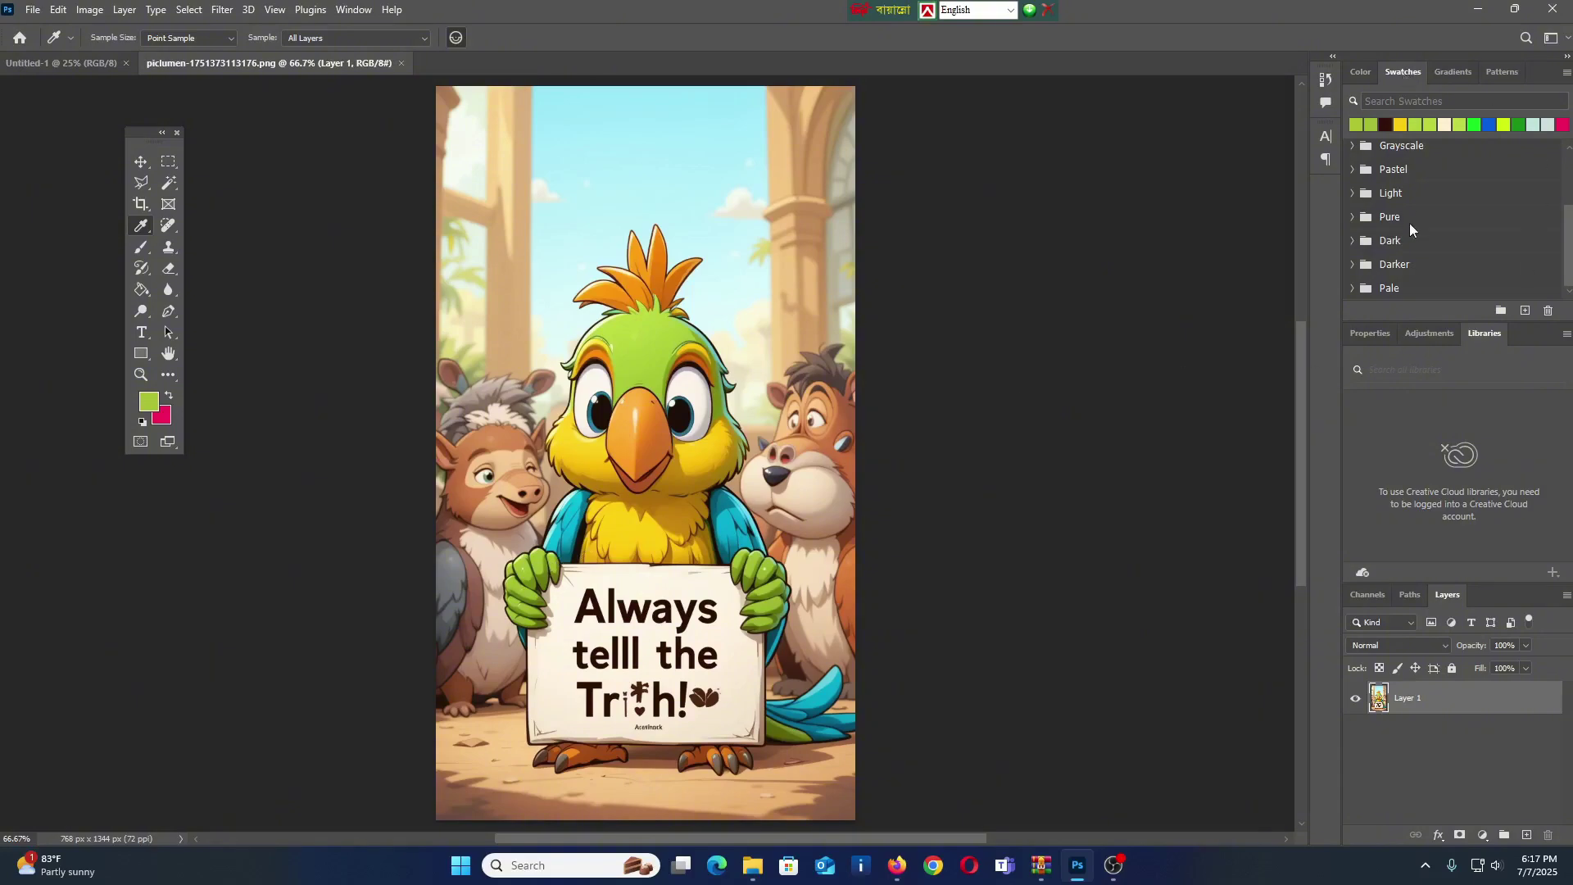
Expand the Grayscale, Pastel, Light, Pure, Dark and Darker swatch groups to examine their colors.
mouse_move(1570, 243)
mouse_down()
mouse_move(1569, 176)
mouse_move(1570, 266)
mouse_up()
click(1354, 147)
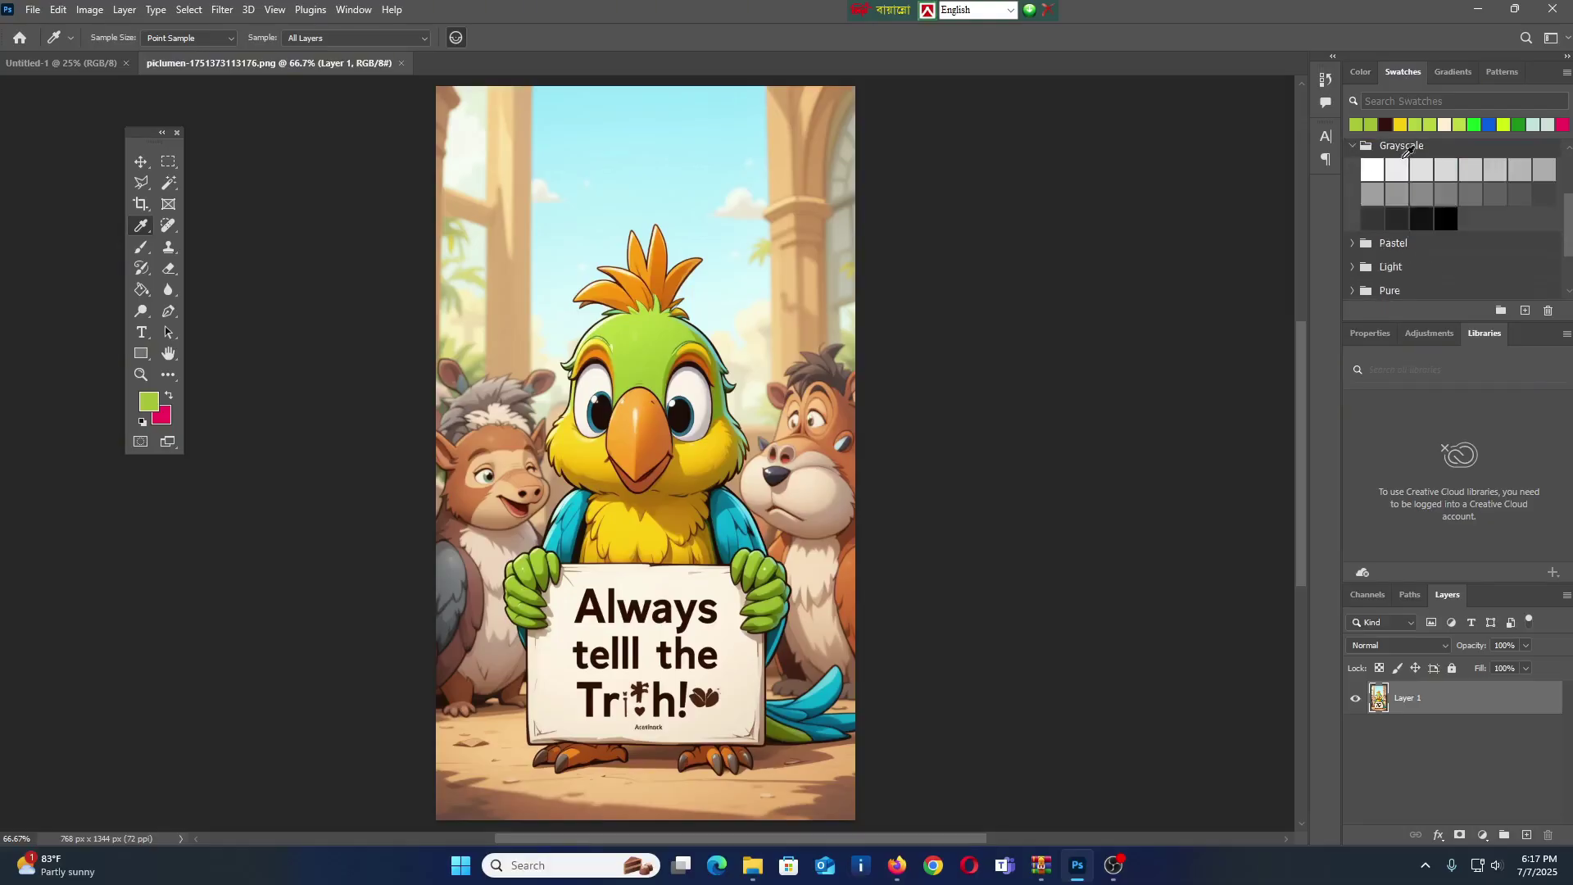
click(1356, 244)
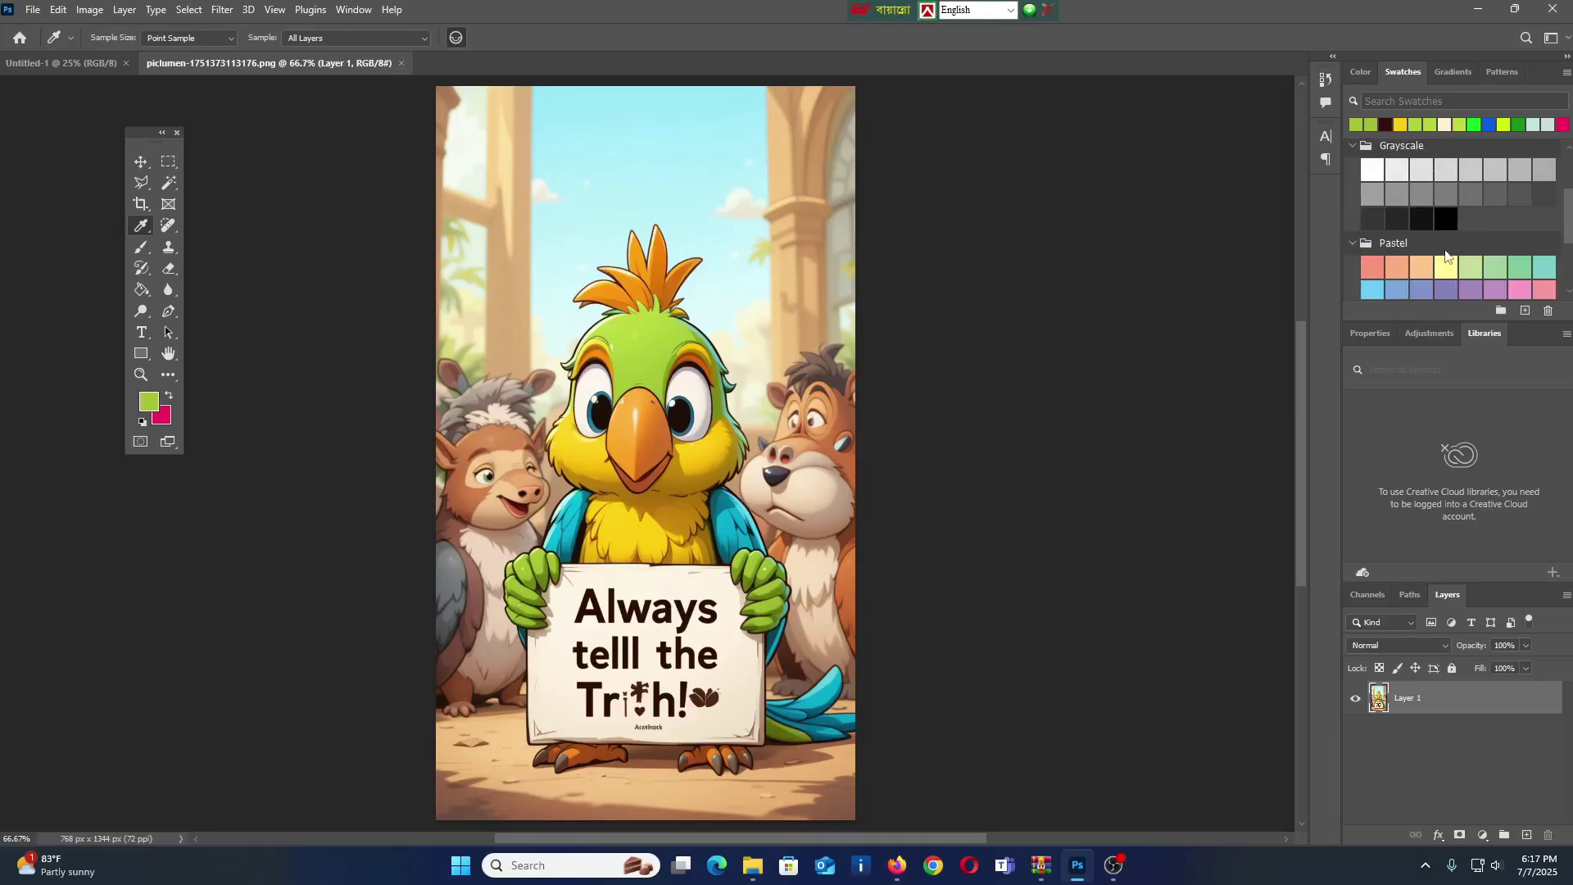
scroll(1358, 250, down, 2)
click(1353, 251)
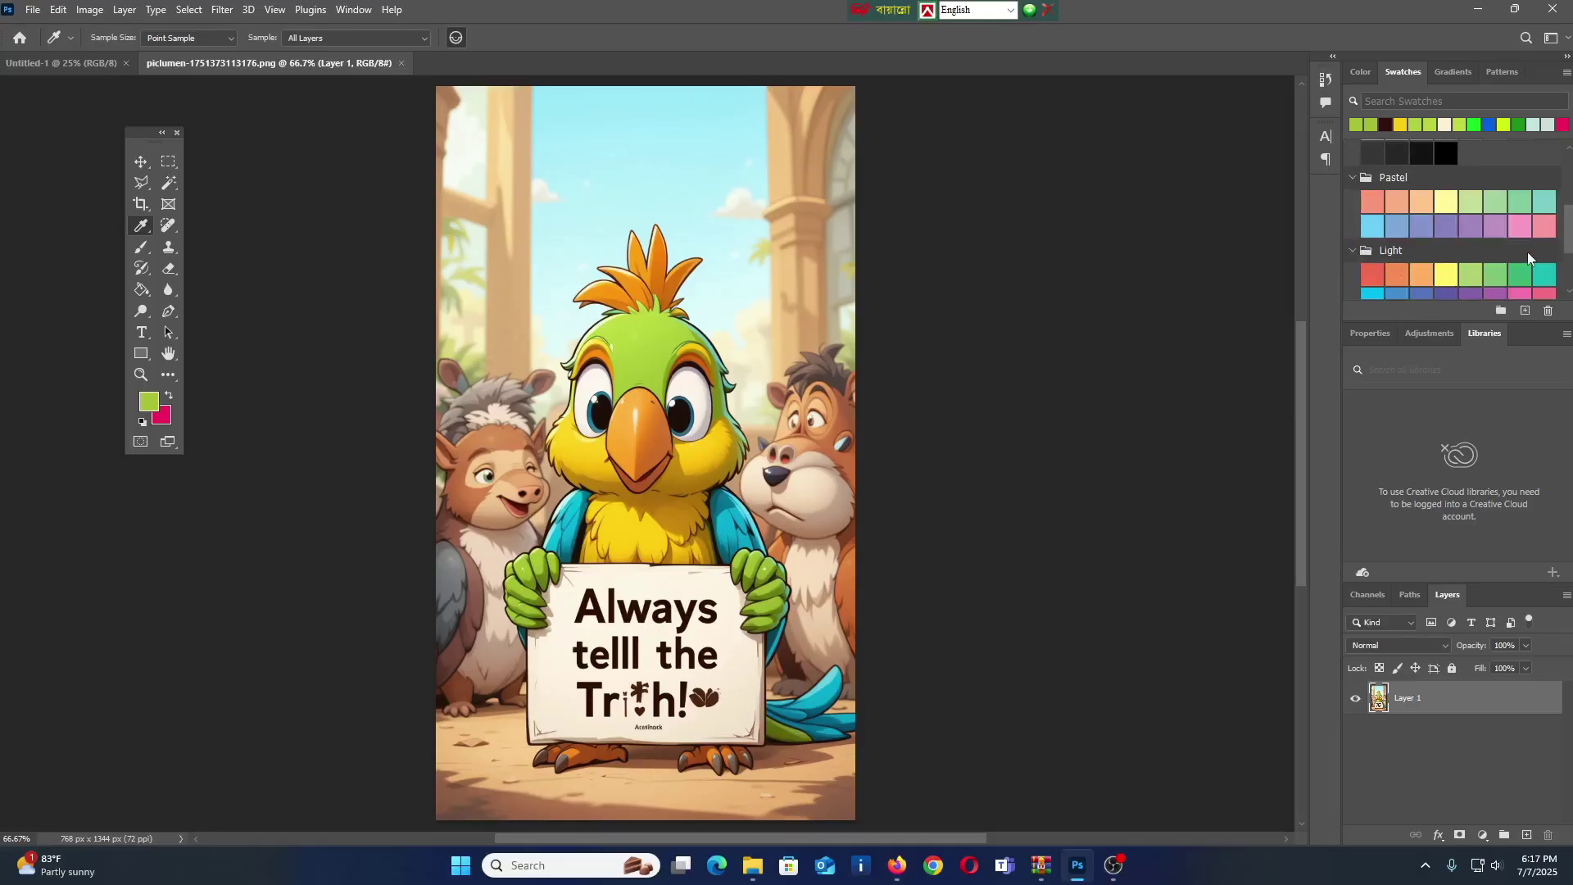
scroll(1356, 245, down, 3)
click(1353, 219)
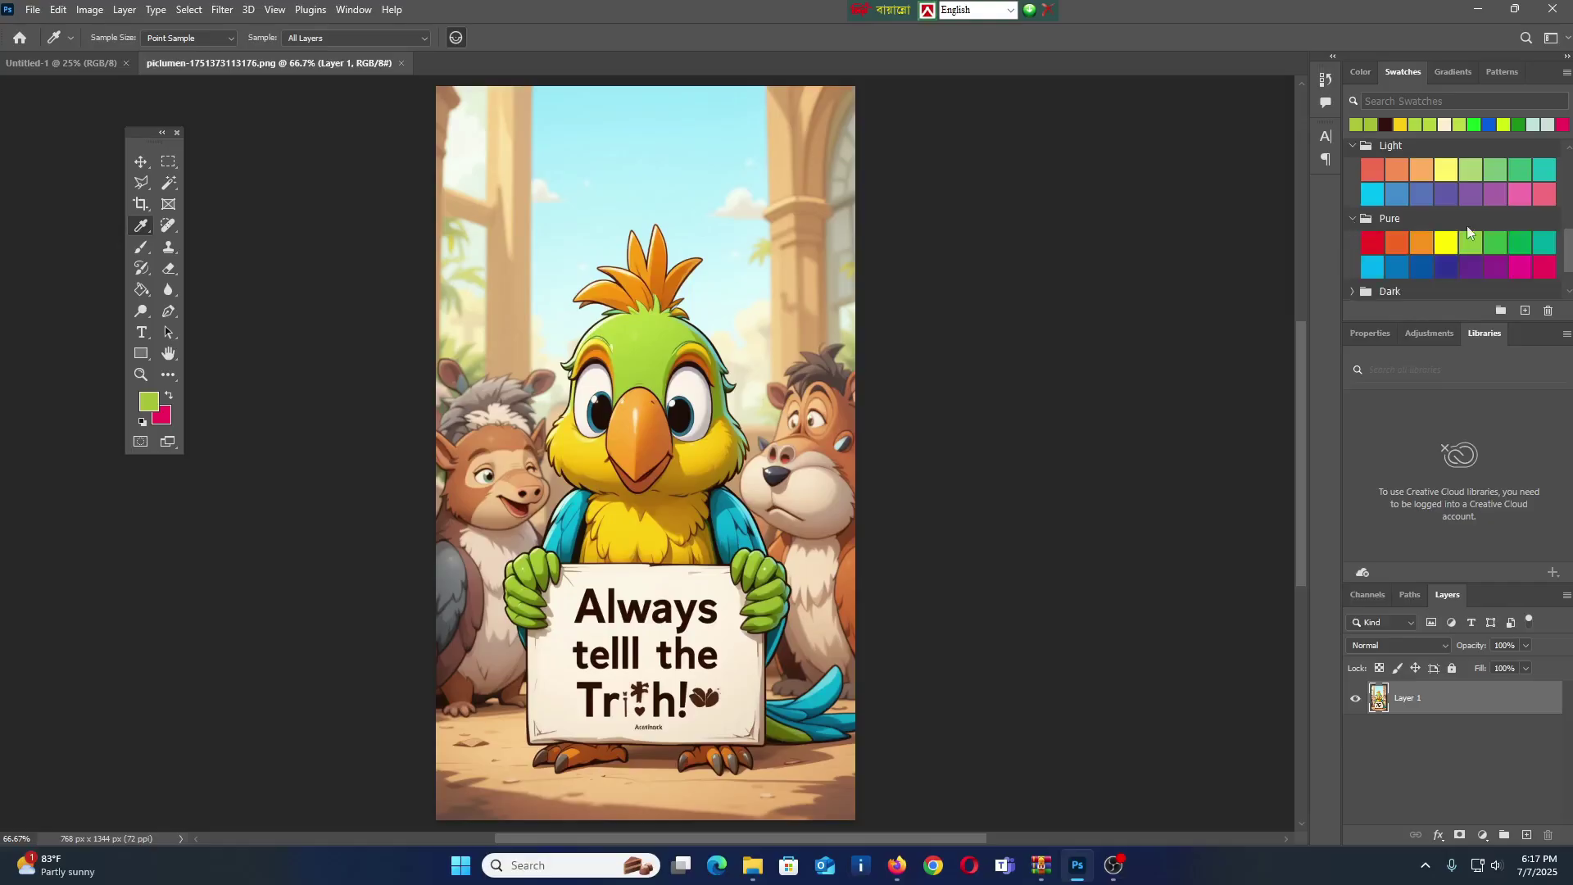
scroll(1393, 242, down, 2)
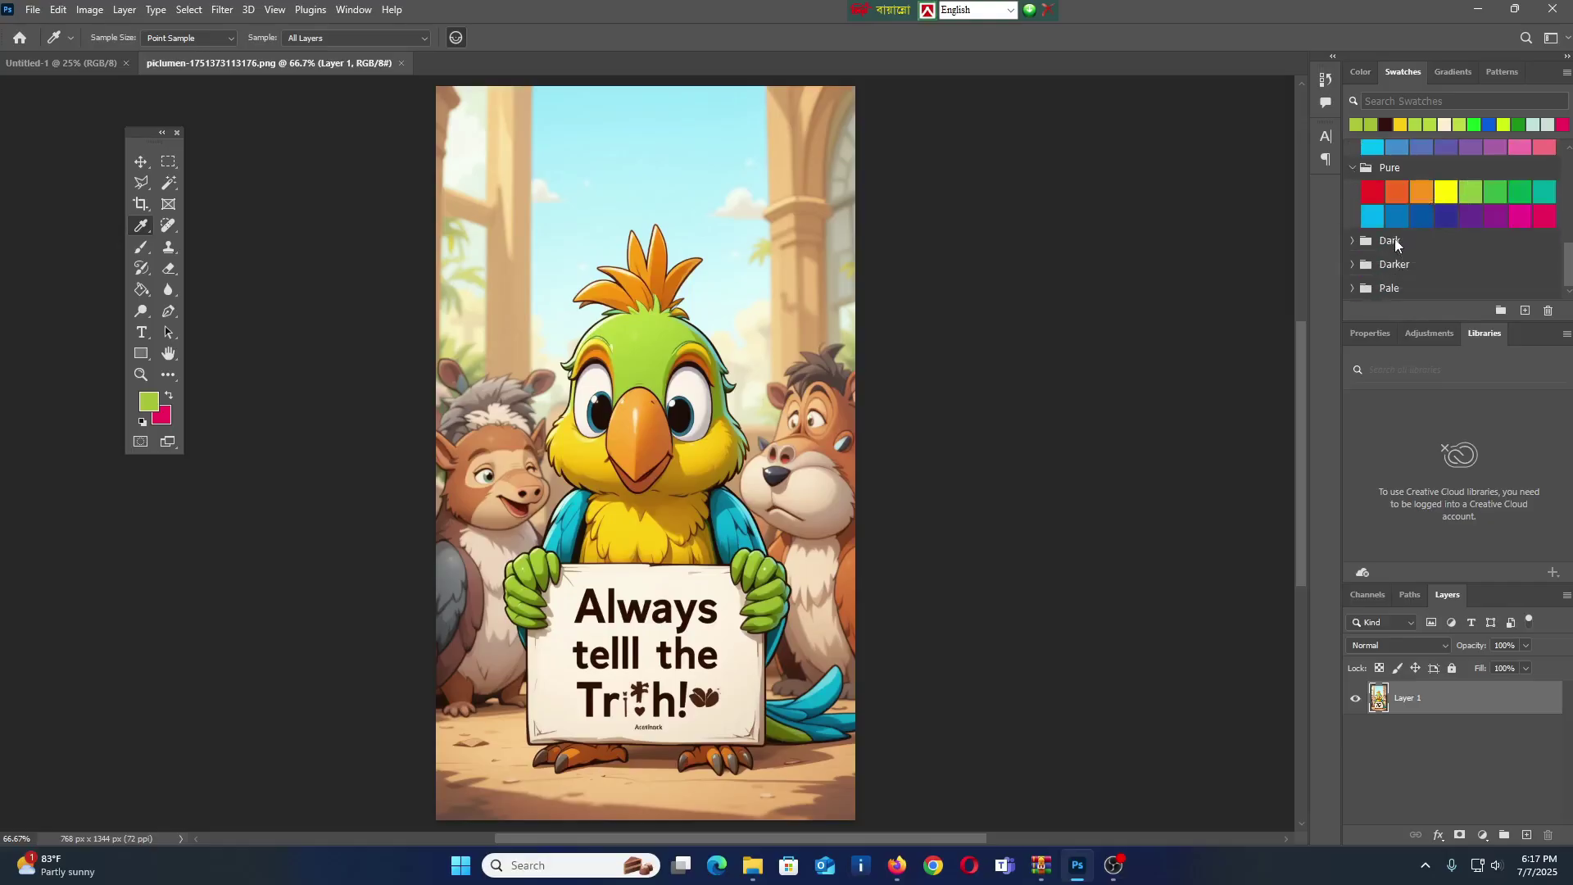
click(1353, 241)
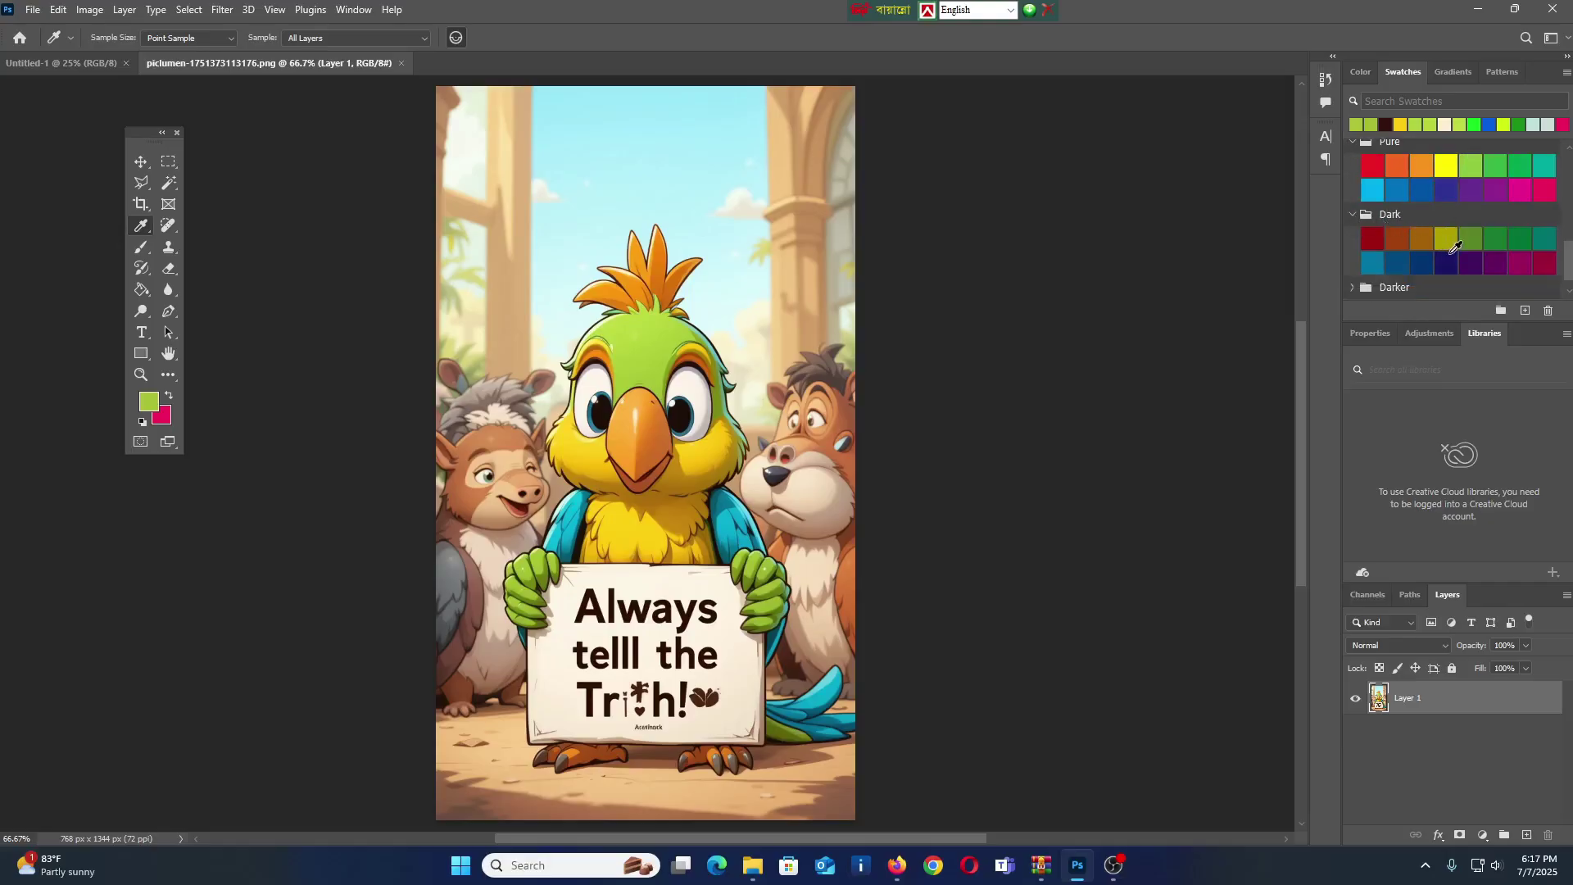
scroll(1530, 269, down, 1)
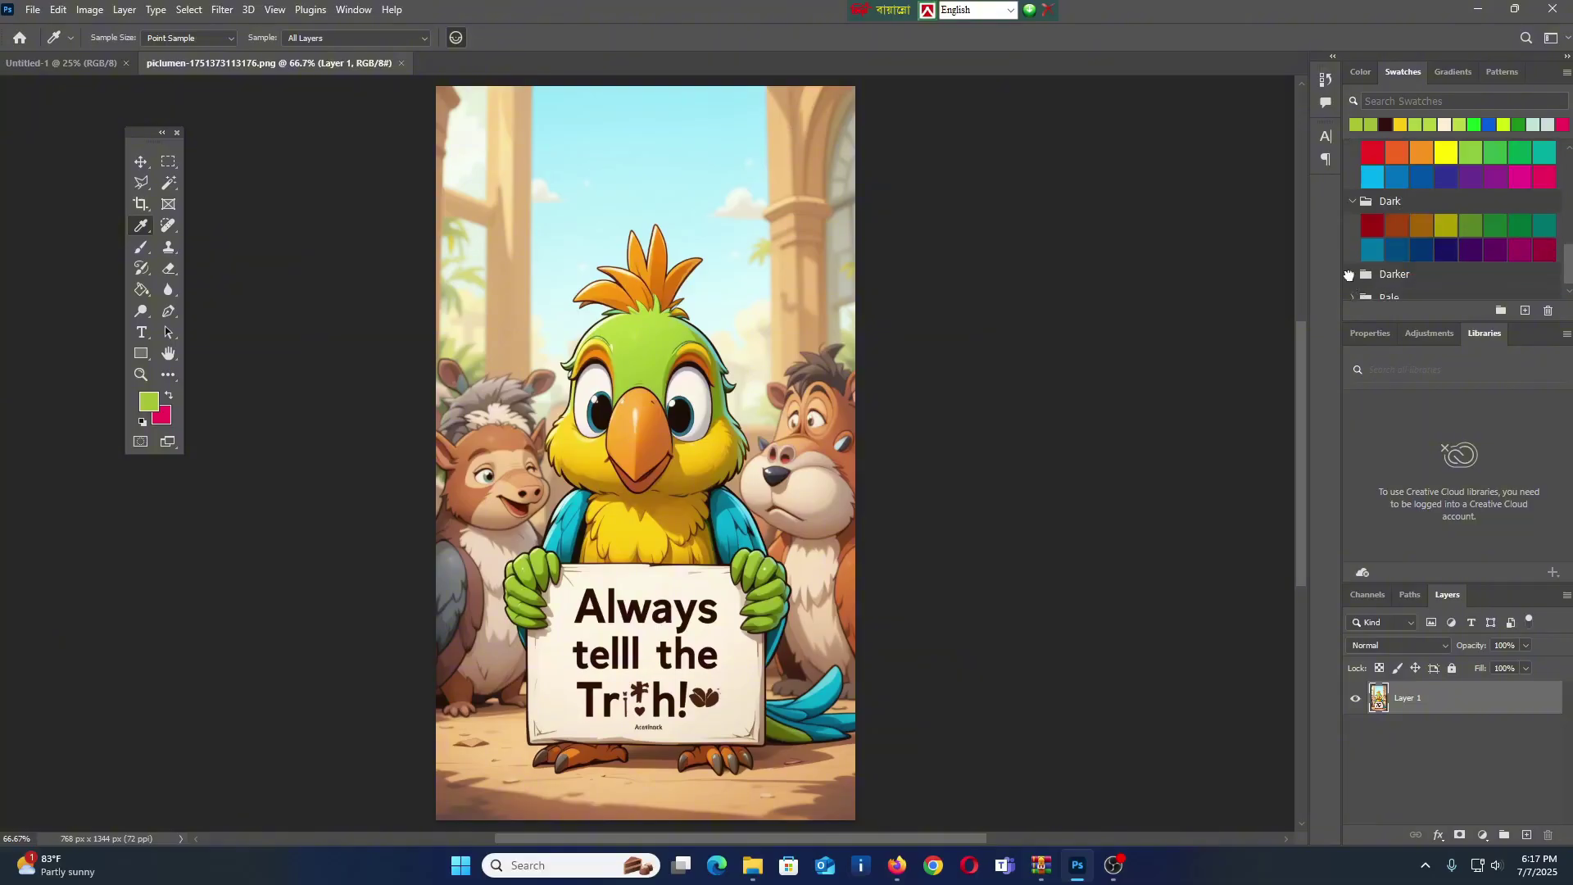
click(1358, 277)
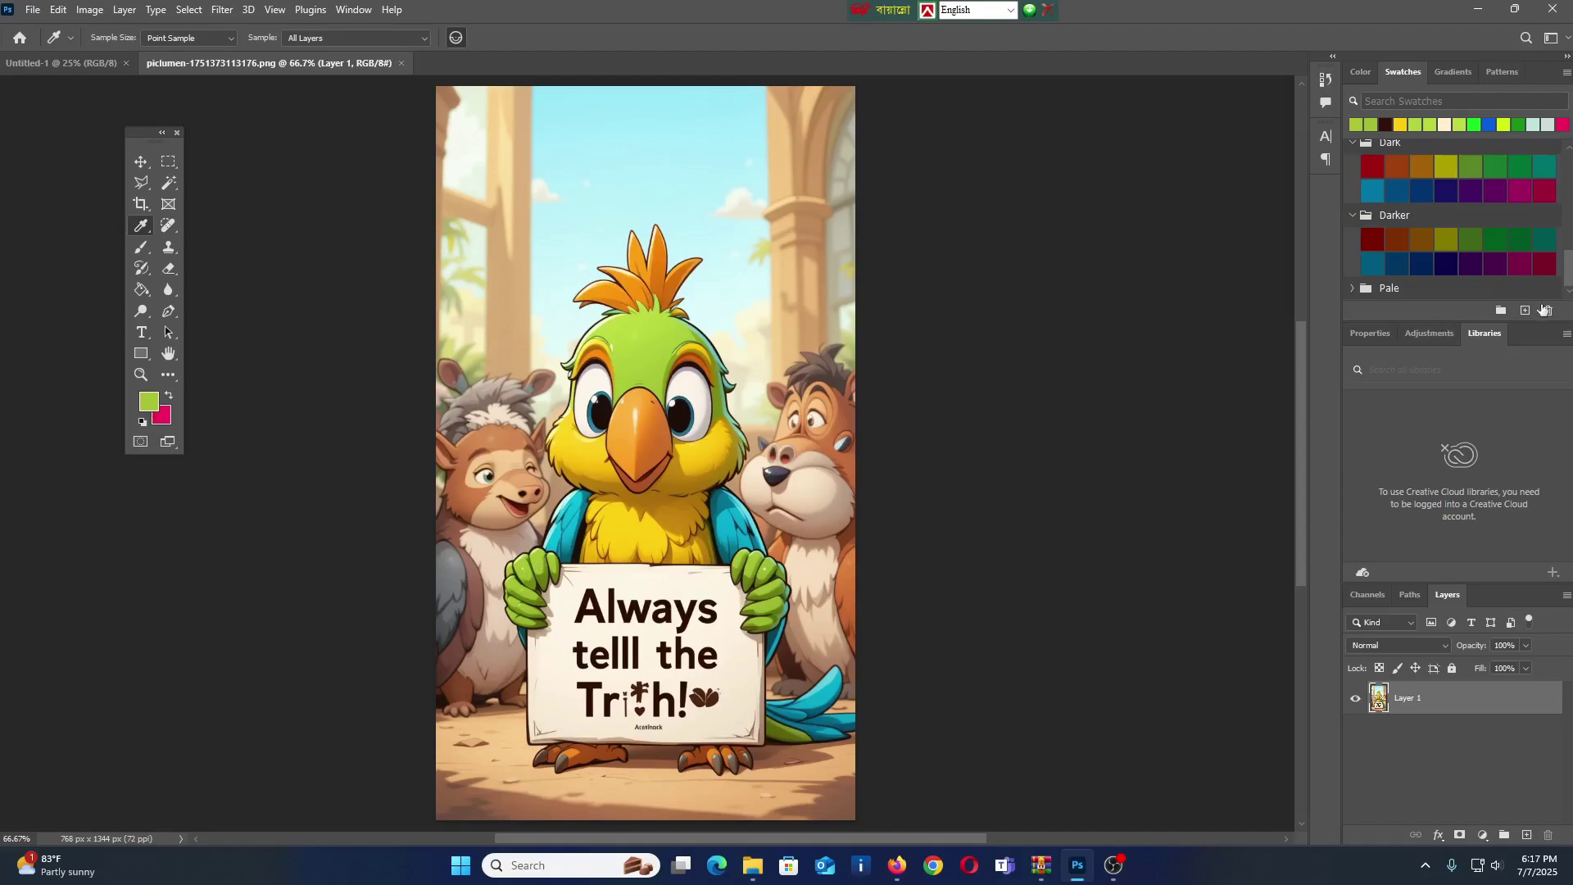
Create a swatch group named Group 1 and save the sampled green in it as Swatch 1.
click(1501, 312)
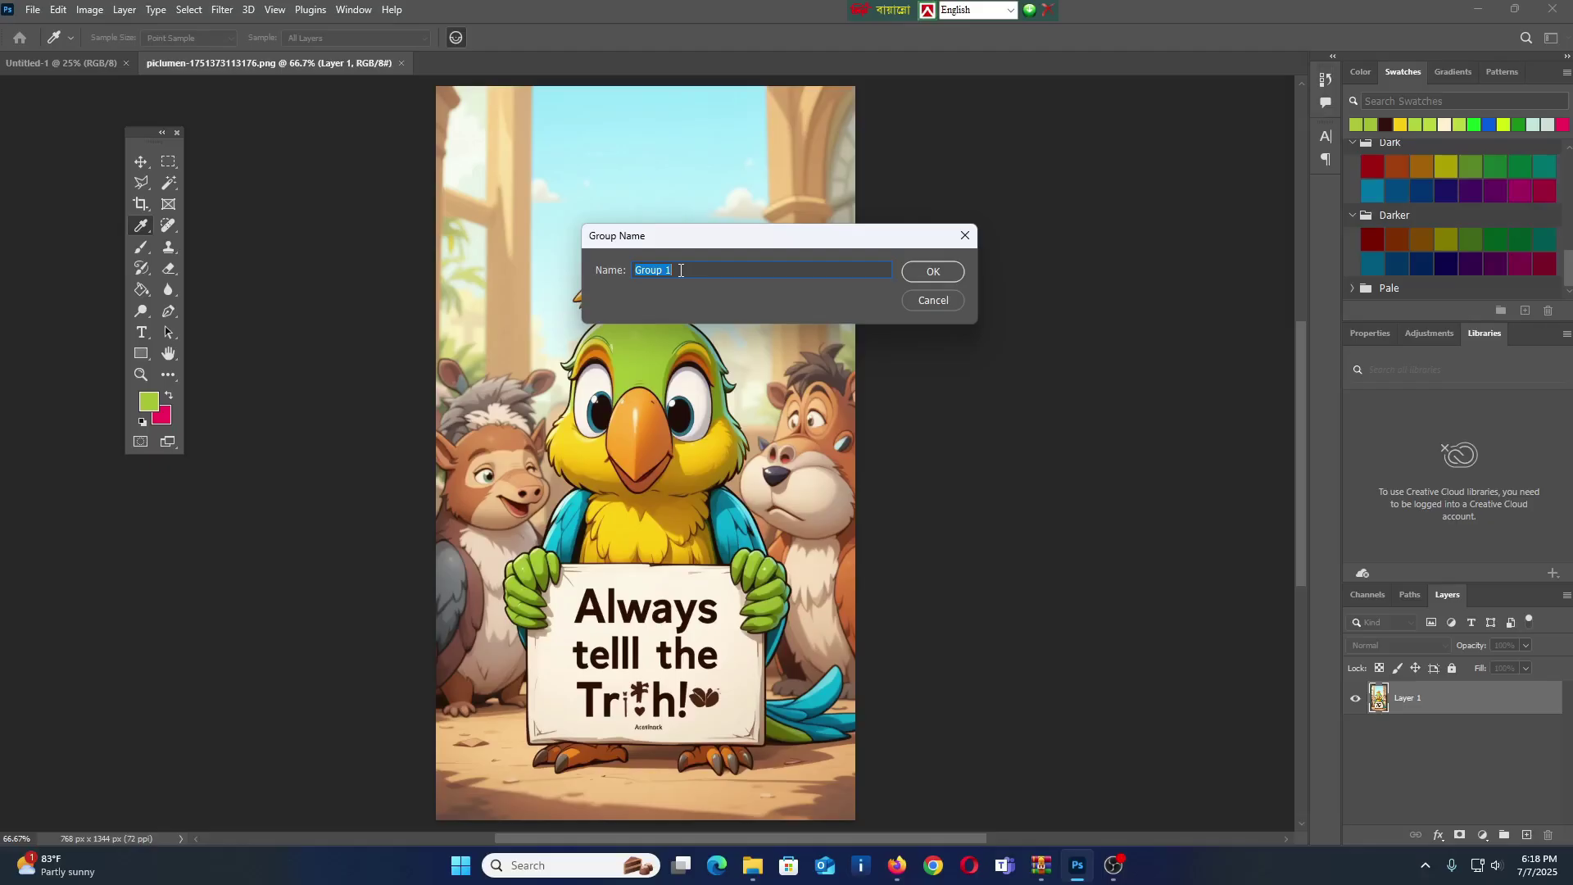
click(933, 272)
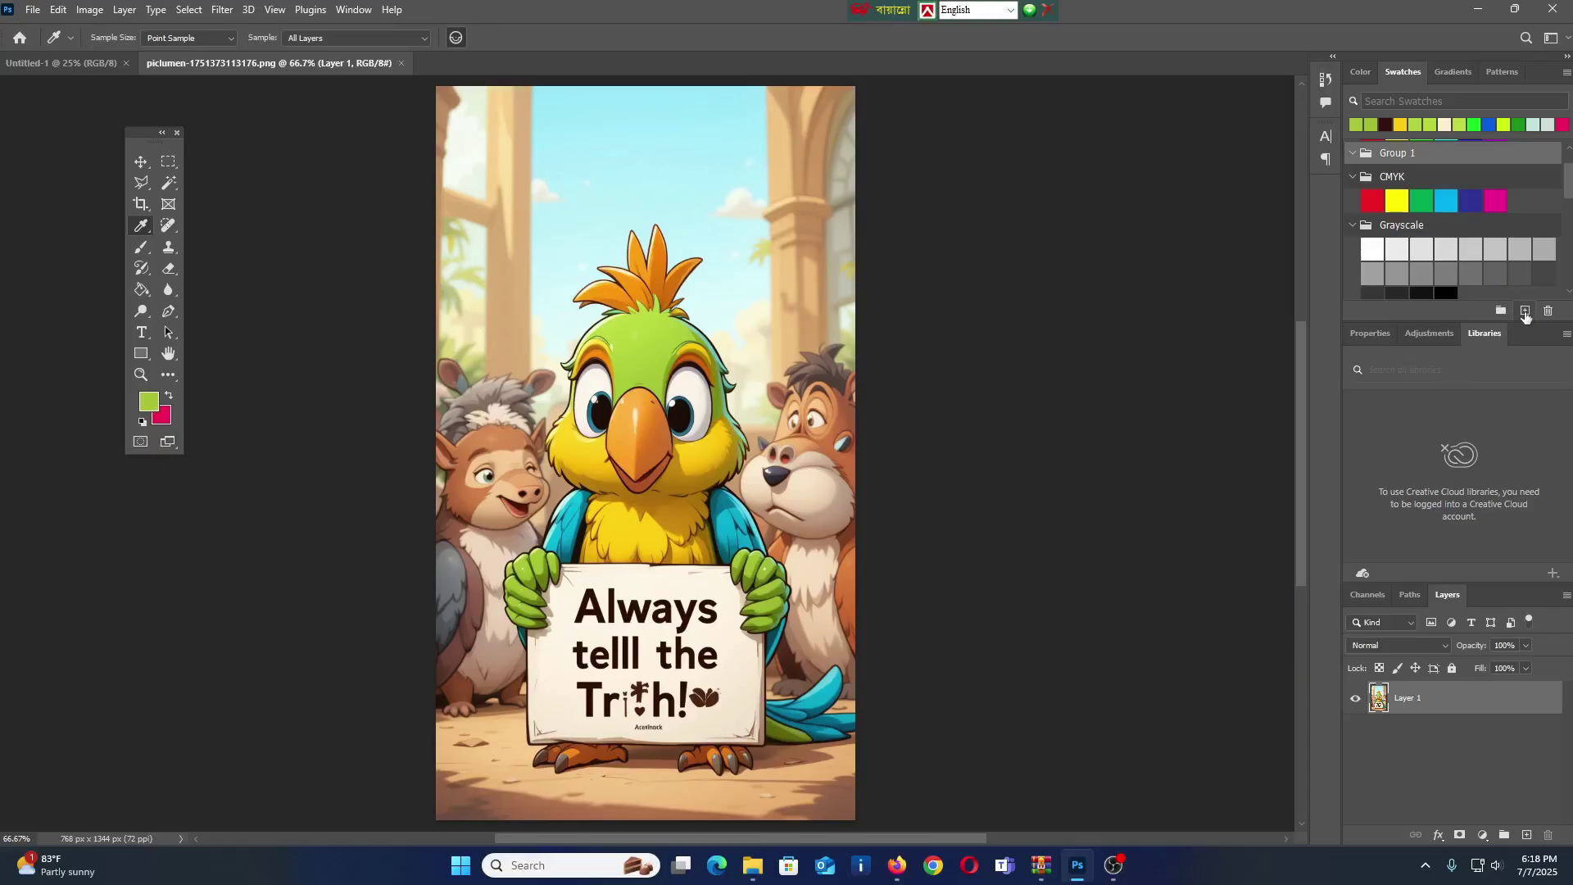
click(1524, 311)
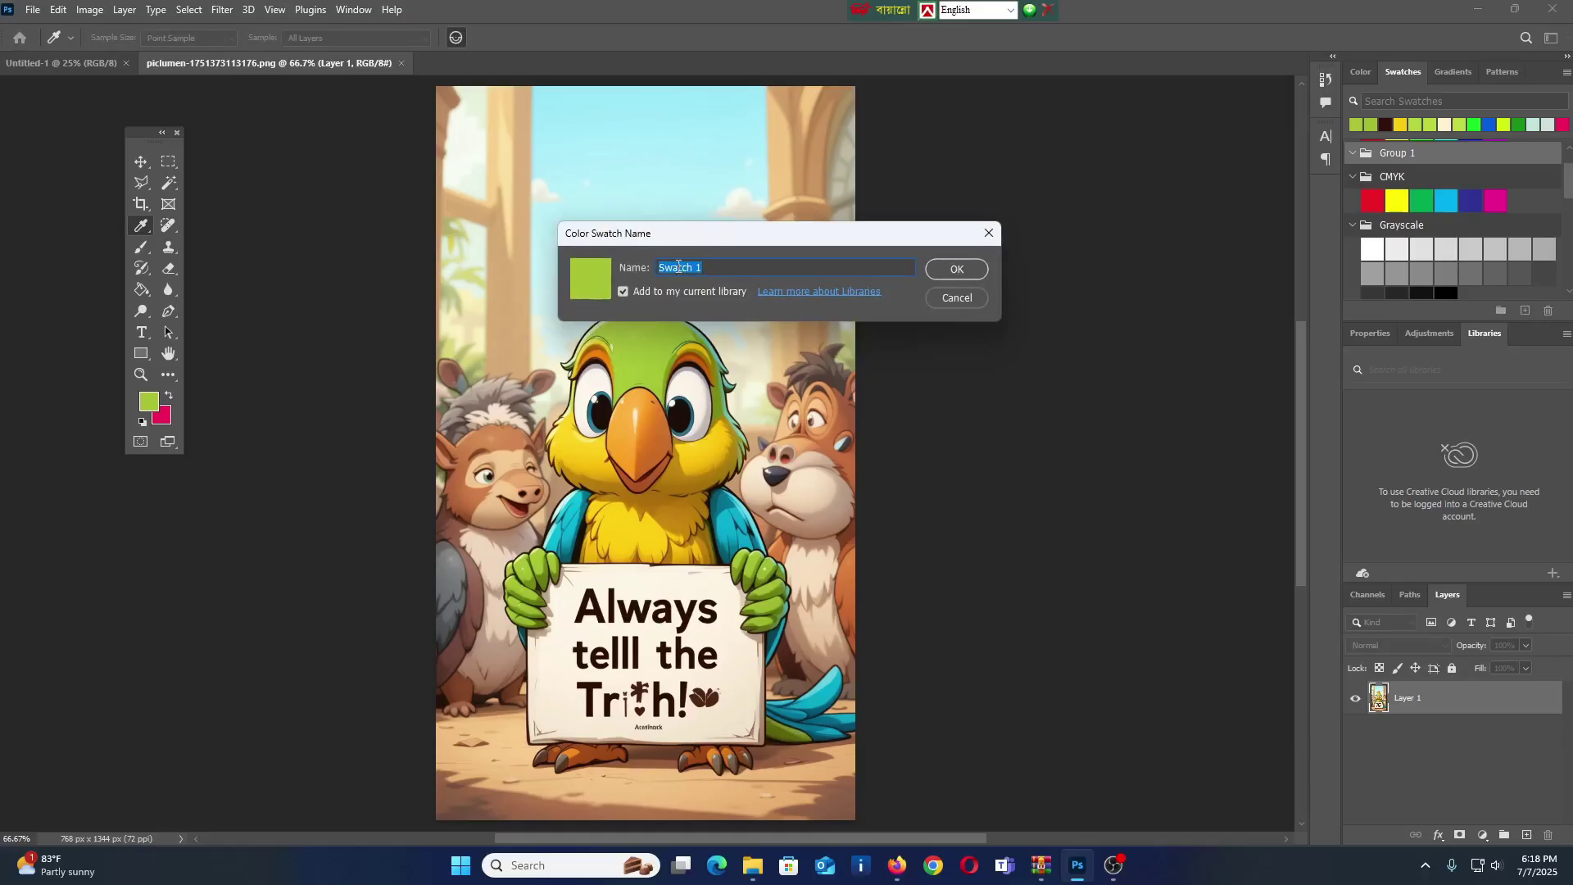
click(712, 265)
click(951, 269)
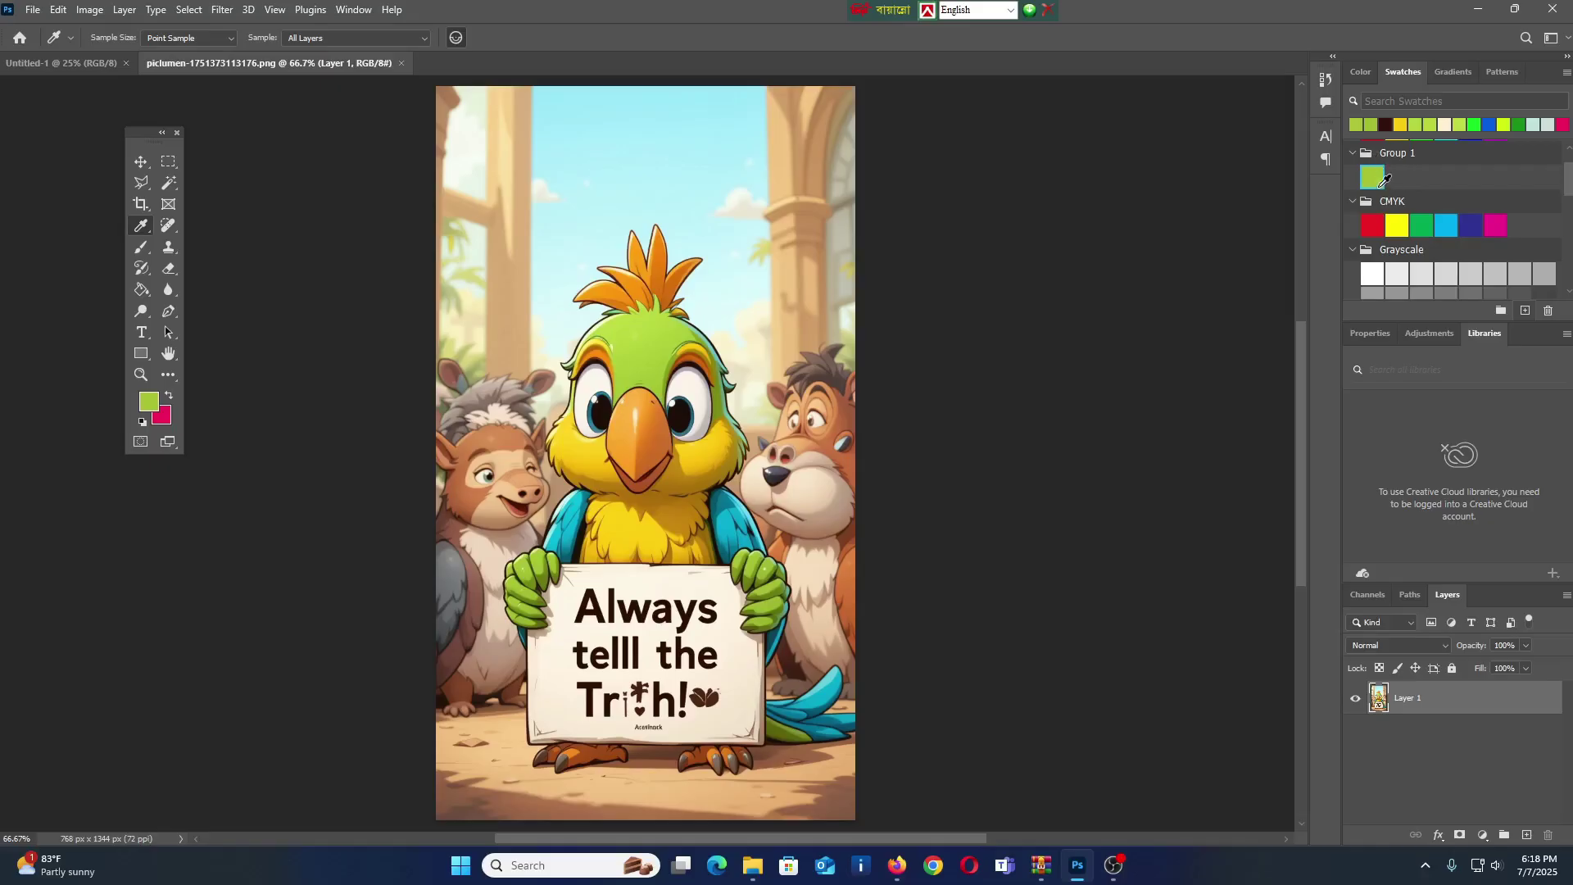
click(1357, 153)
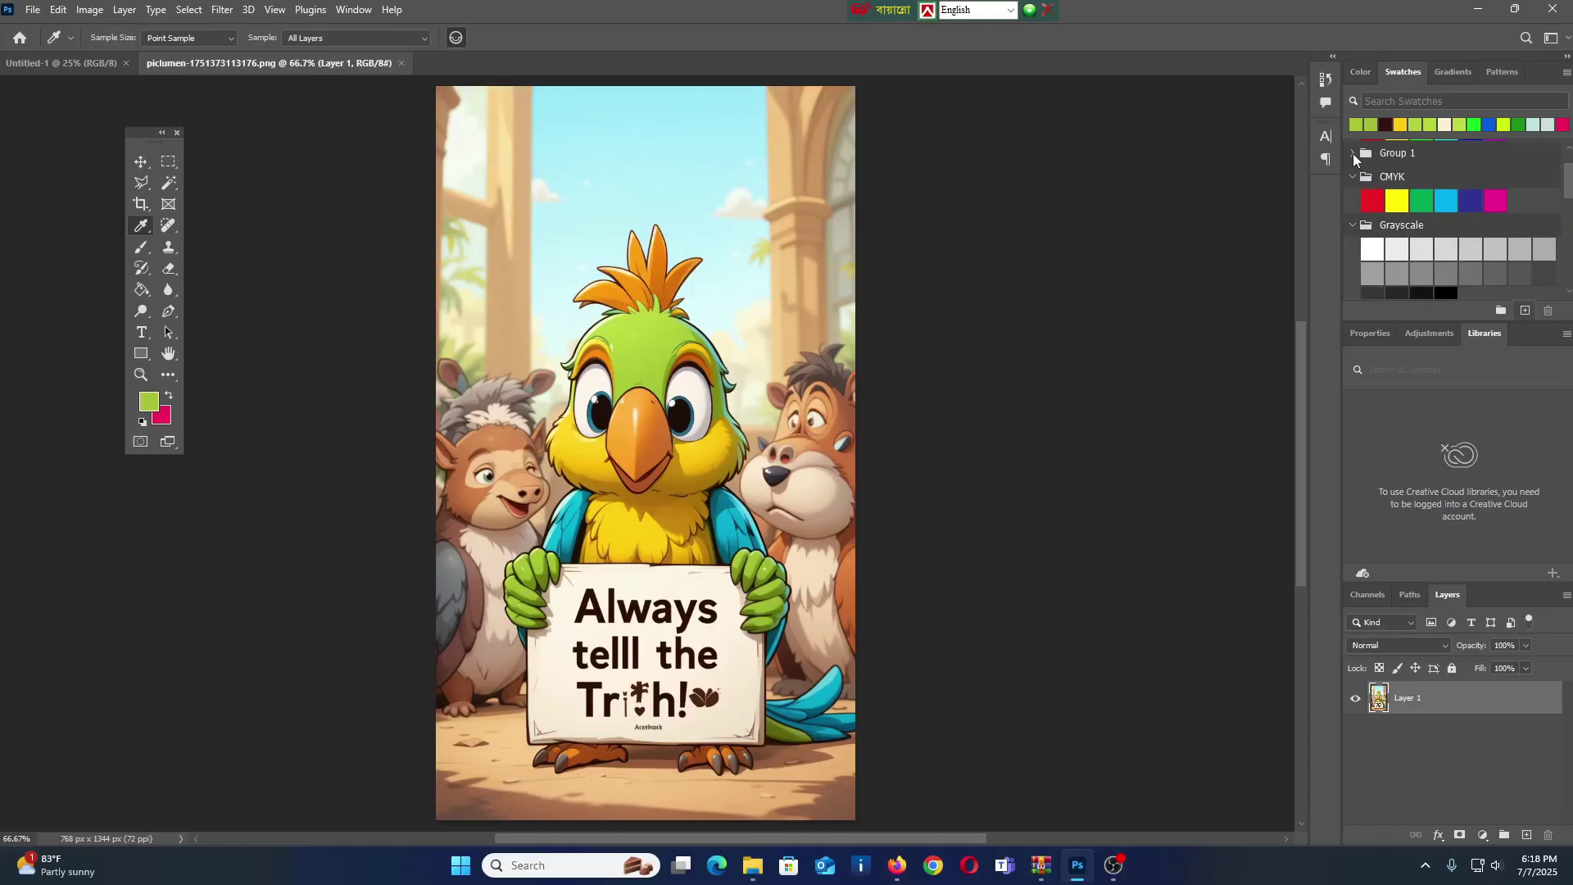
click(1353, 155)
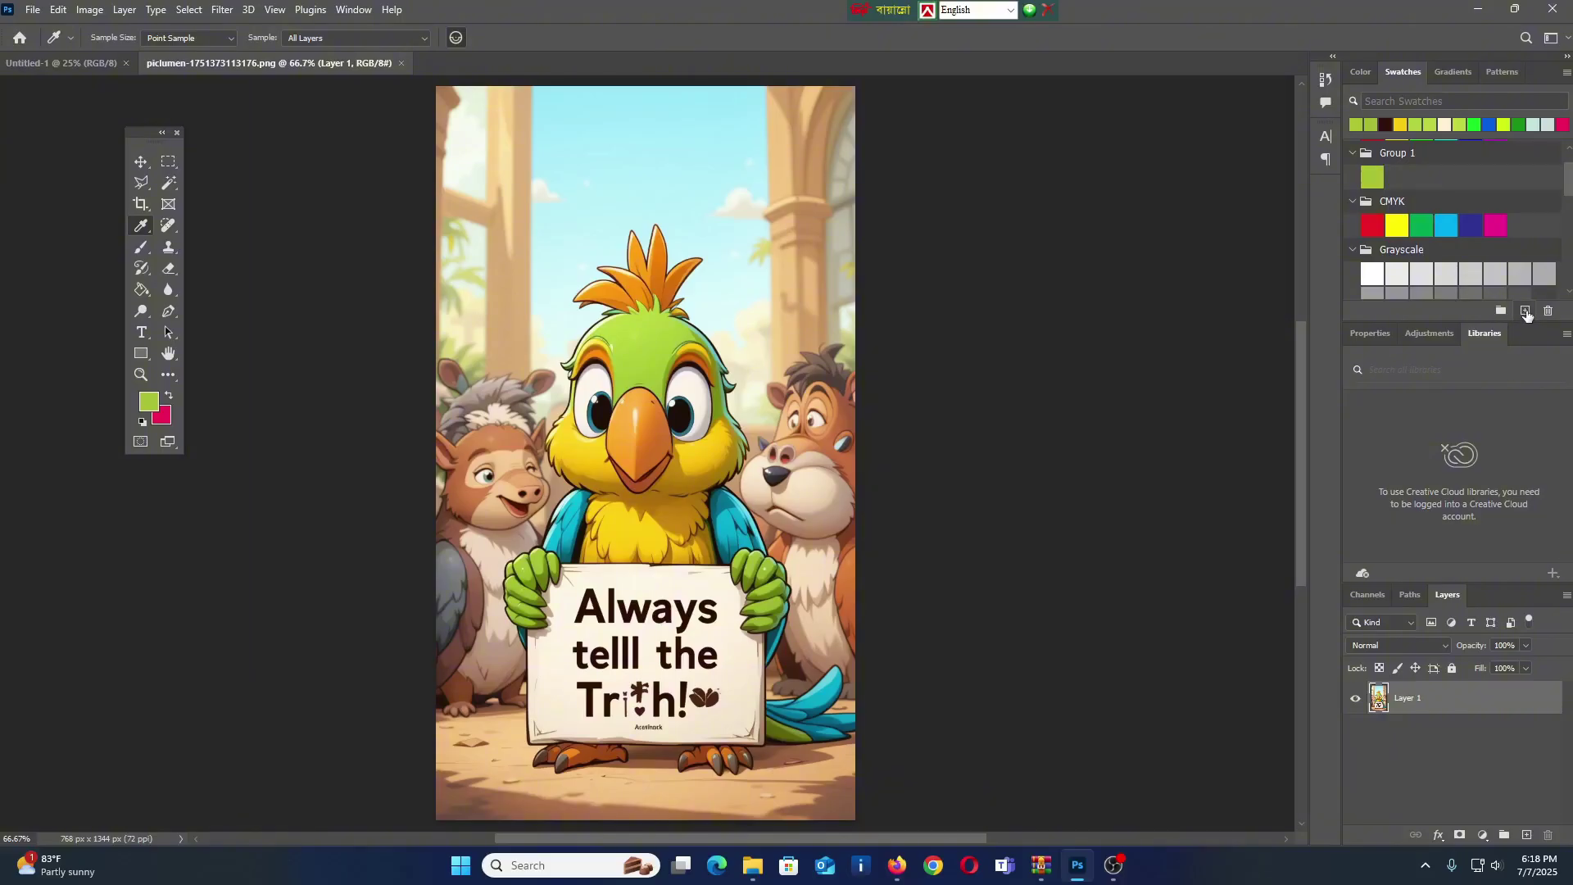
Save the current green again as Swatch 2 and delete that duplicate swatch.
click(1525, 311)
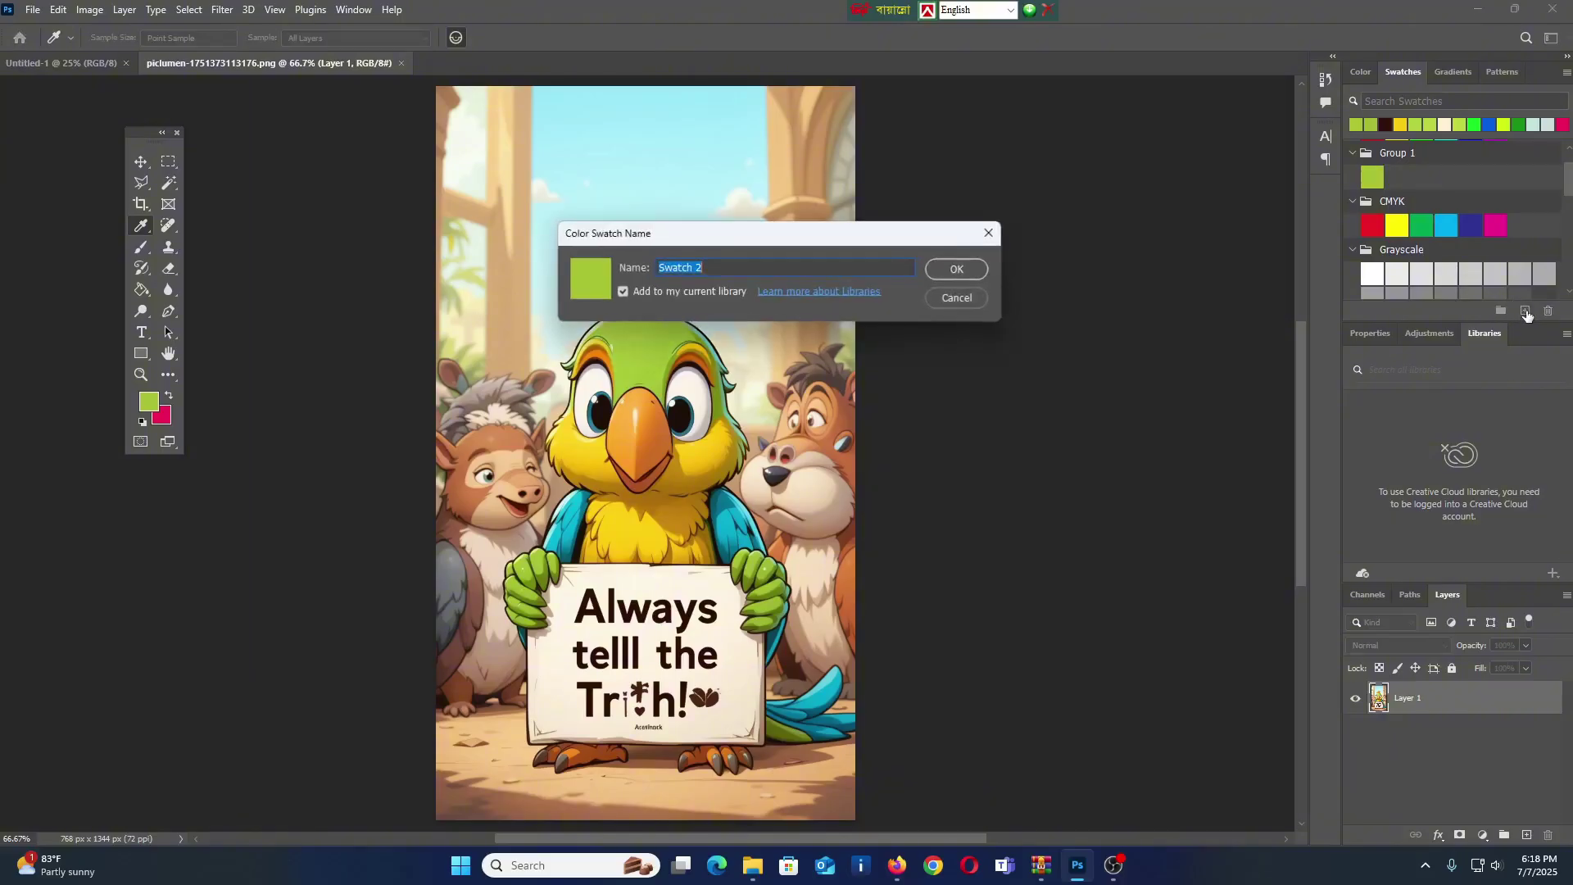
click(957, 270)
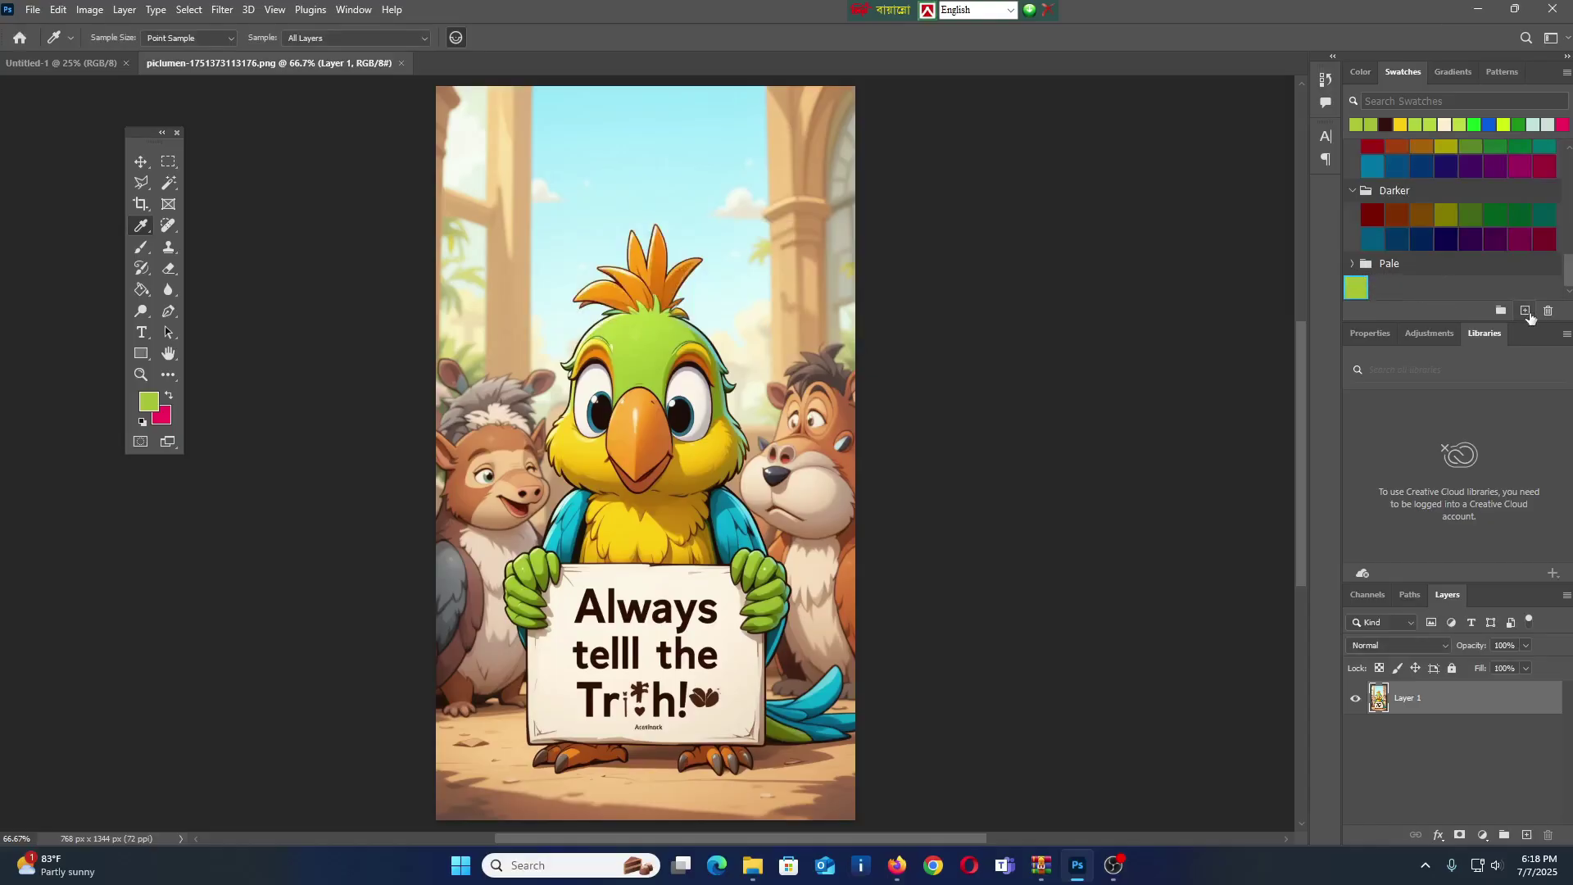
click(1548, 311)
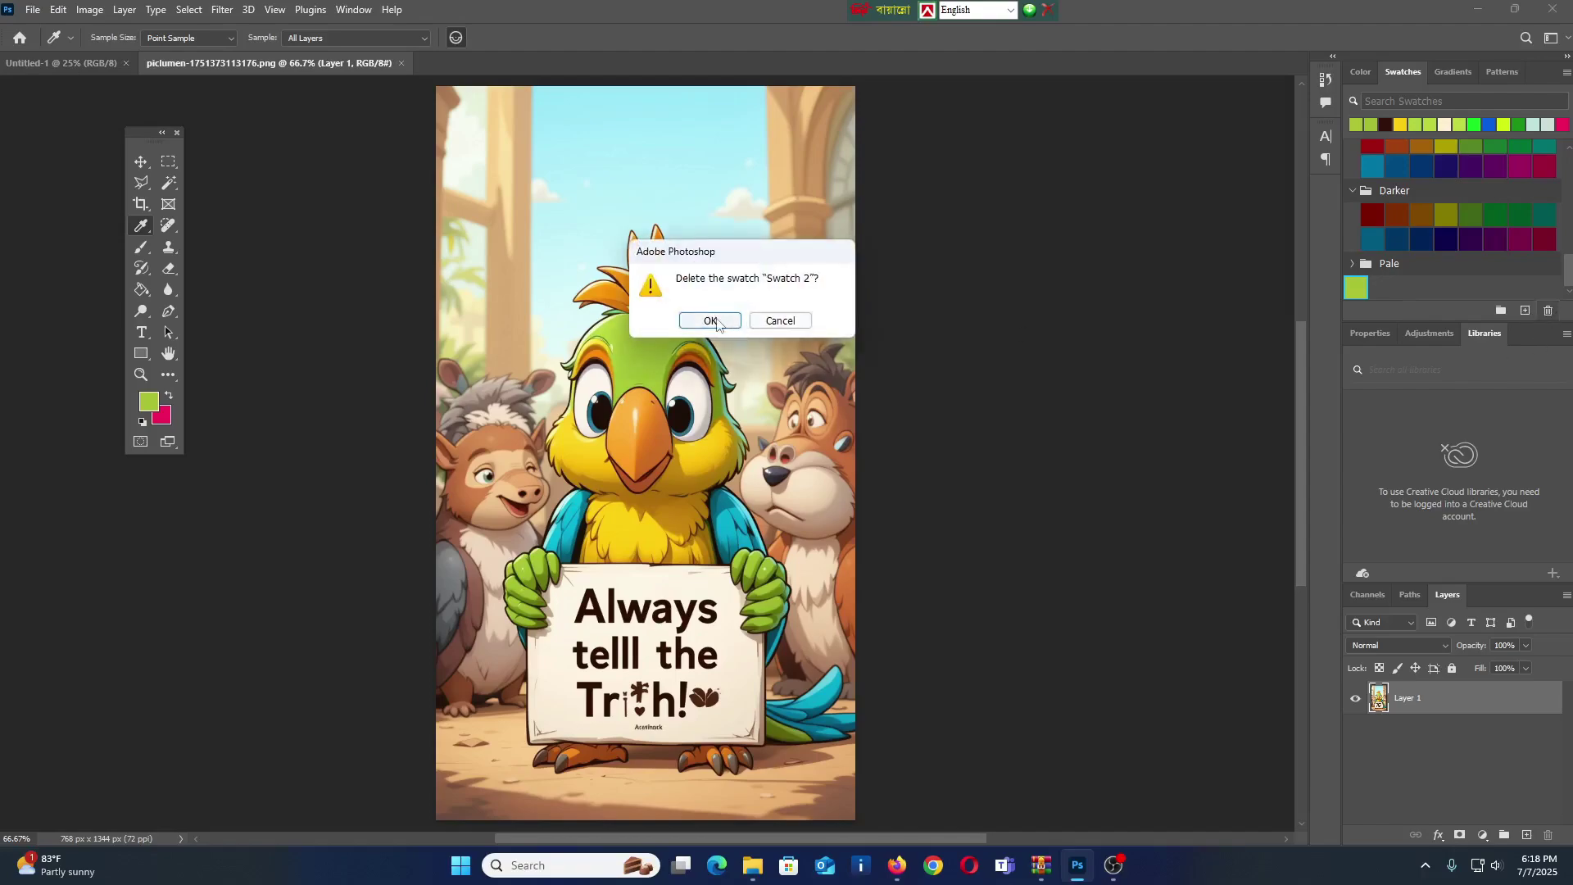
click(710, 320)
scroll(1404, 248, up, 3)
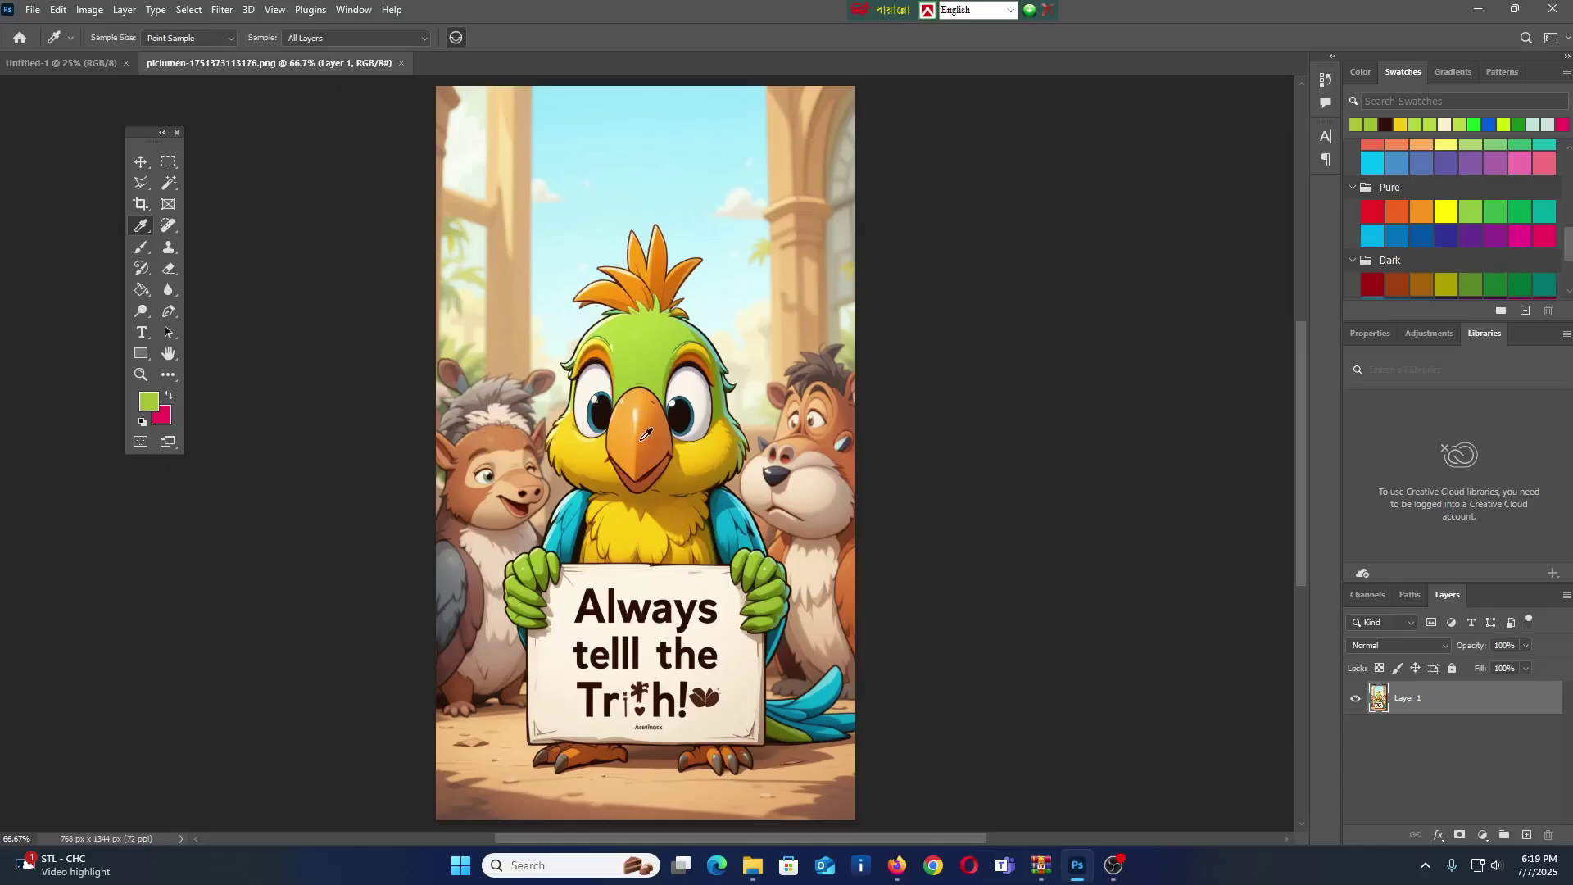
Sample the beak's orange and draw two rectangles in that color in Untitled-1, about 1422 x 864 px and, below it, 838 x 512 px.
click(653, 428)
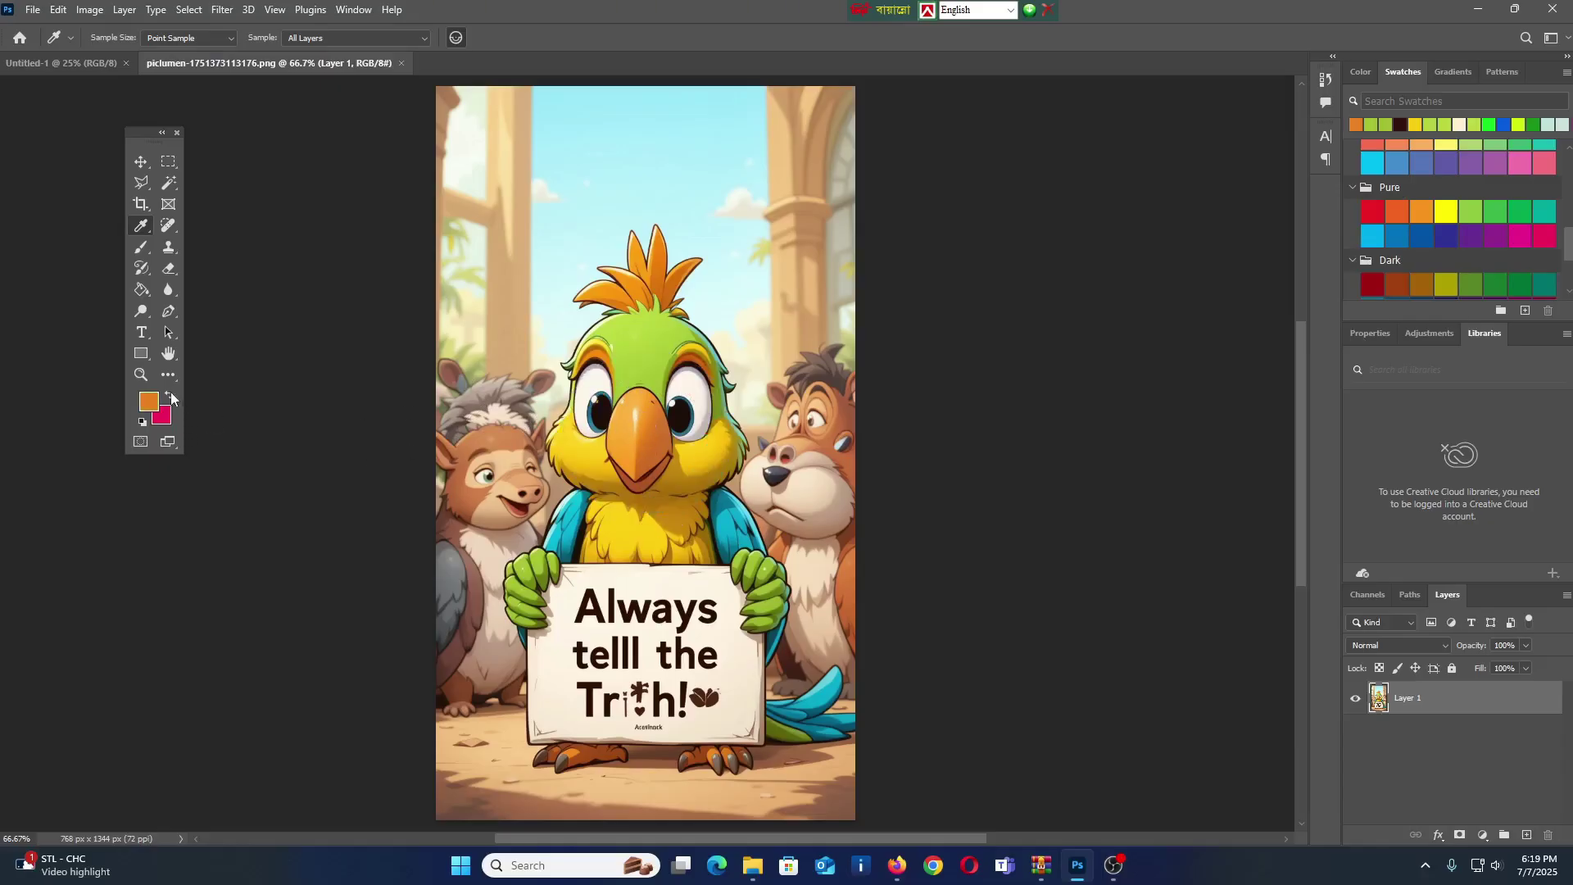
click(72, 61)
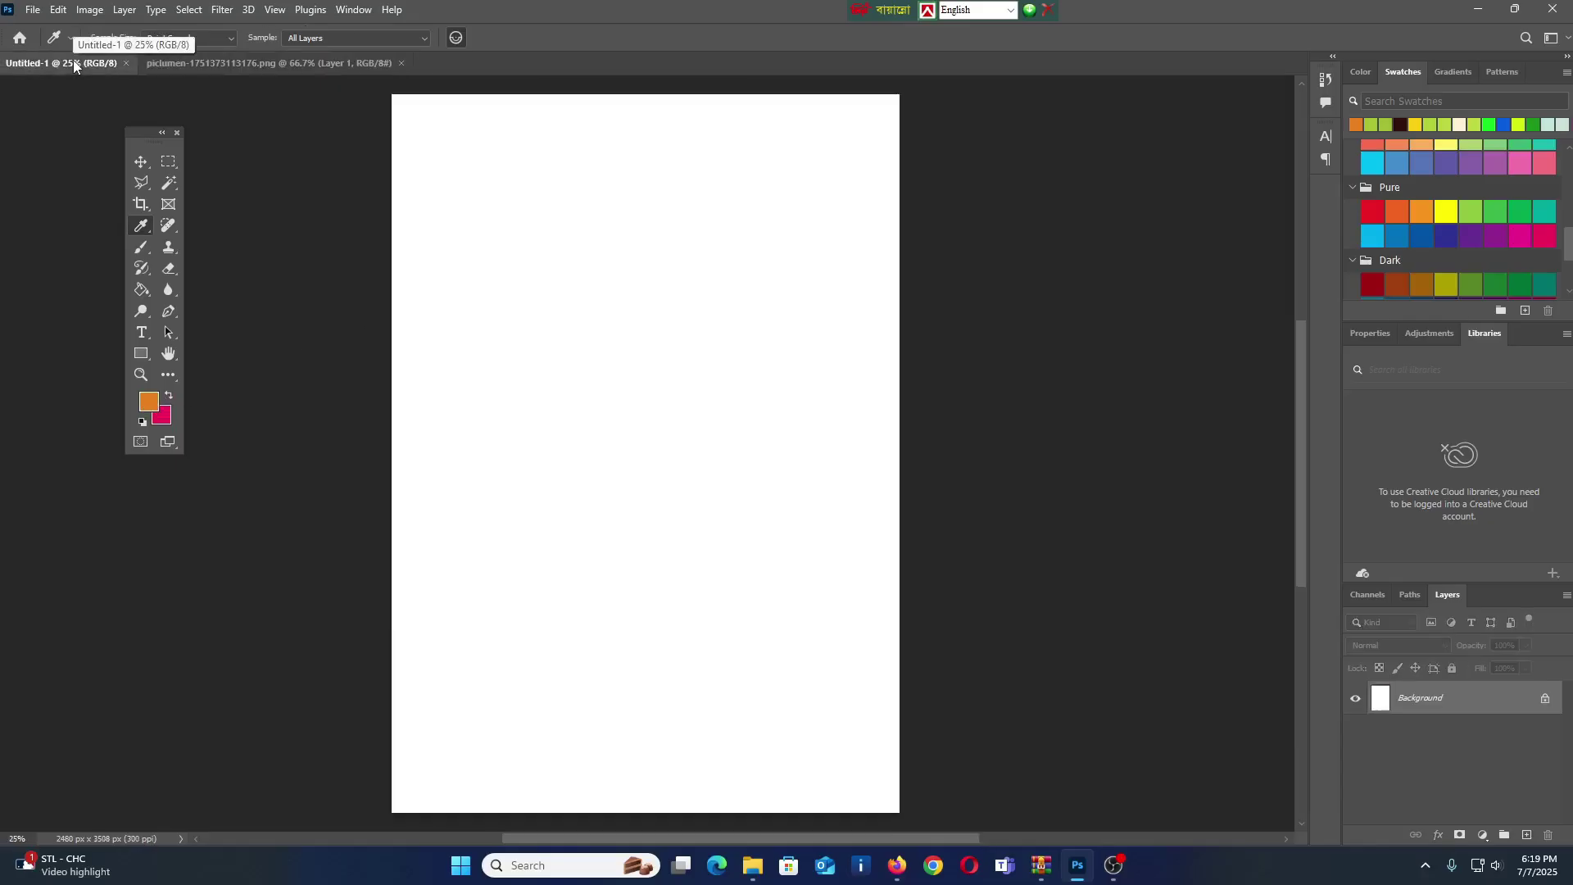
click(141, 354)
drag(524, 261, 816, 439)
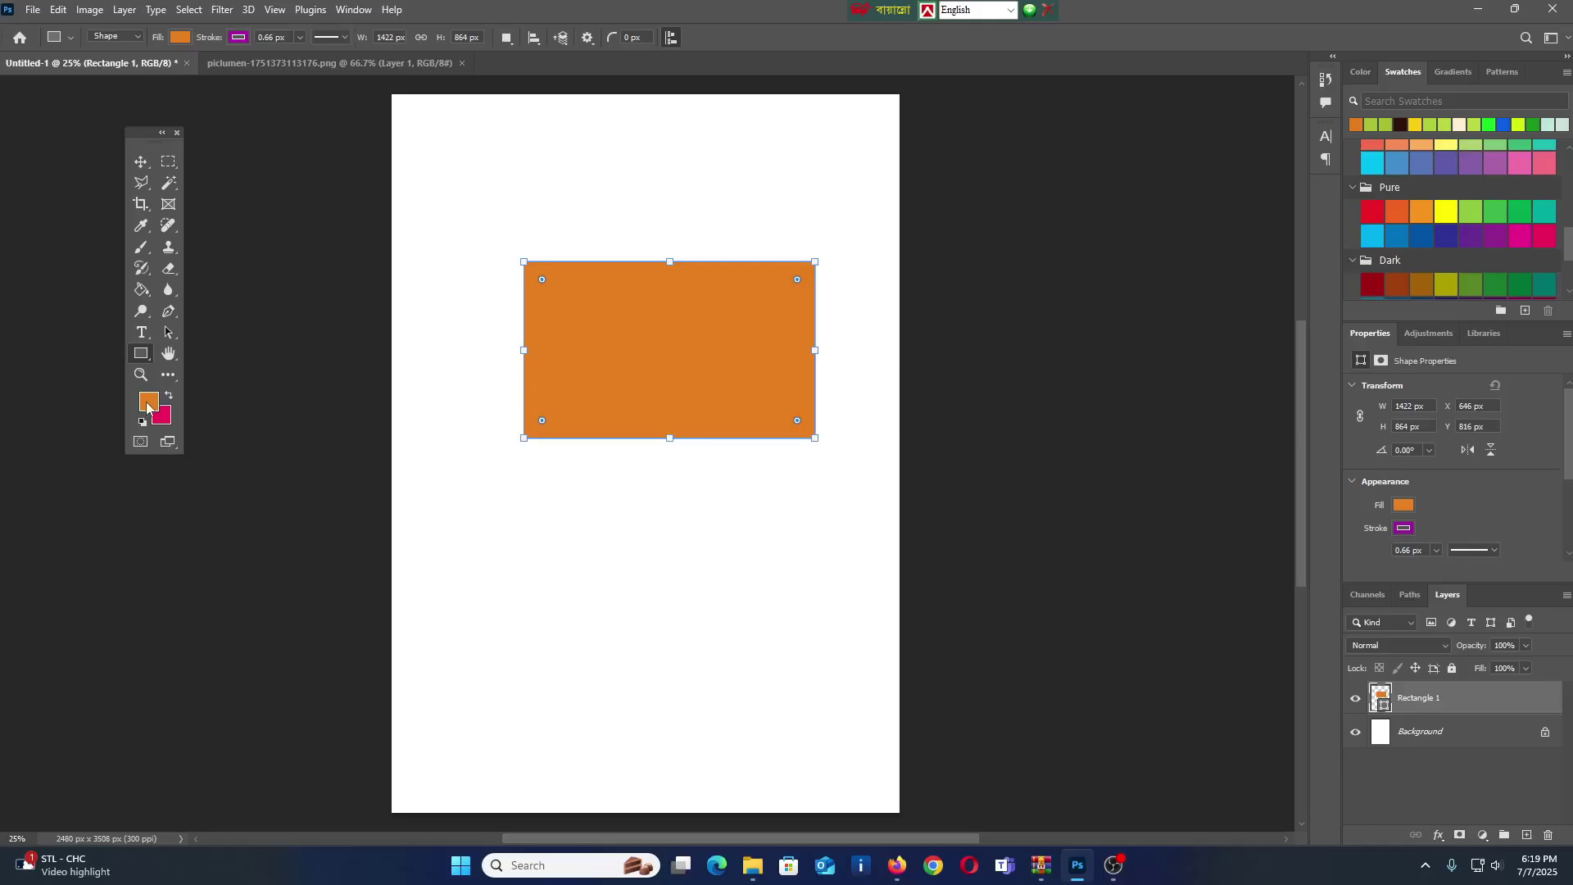
drag(553, 502, 725, 604)
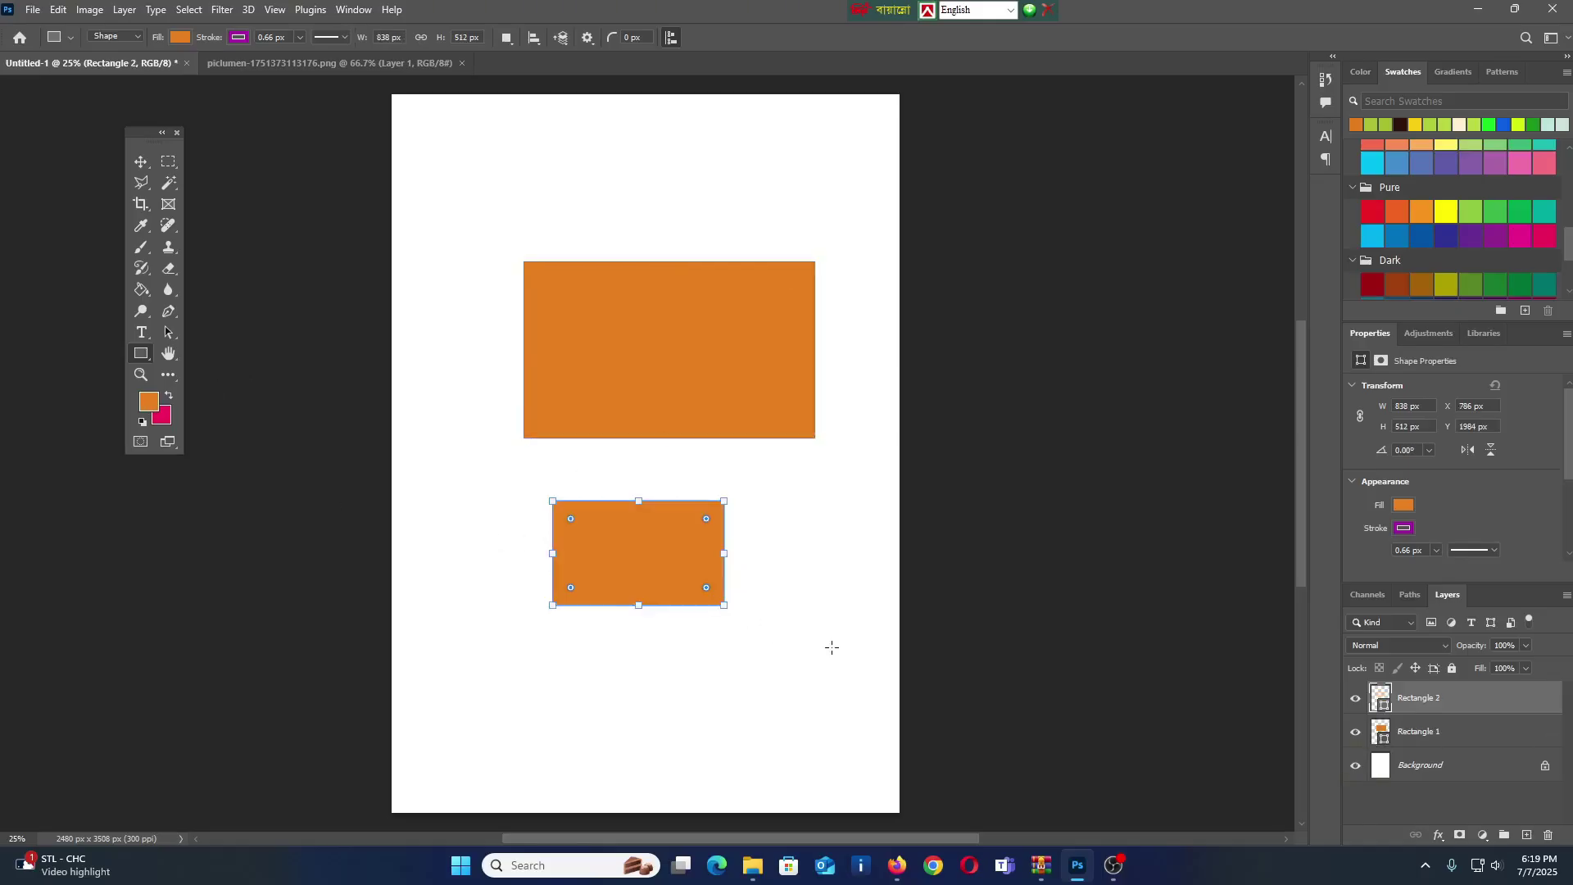